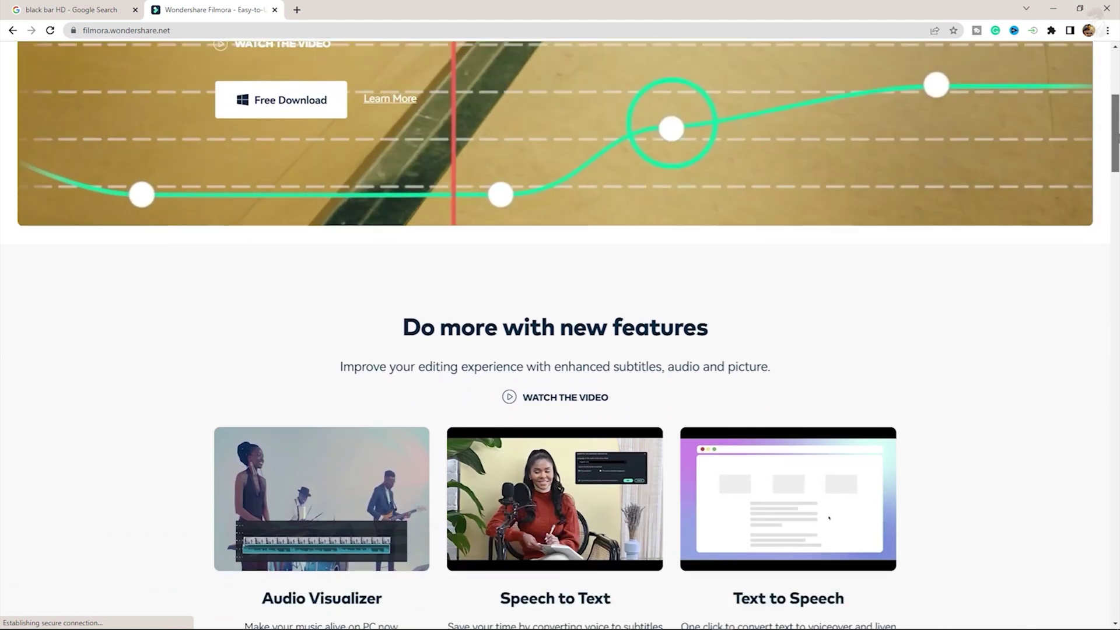
# Look through the Filmora website from the new features section down to the product range and the What's happening section
pyautogui.scroll(-7, 560, 314)
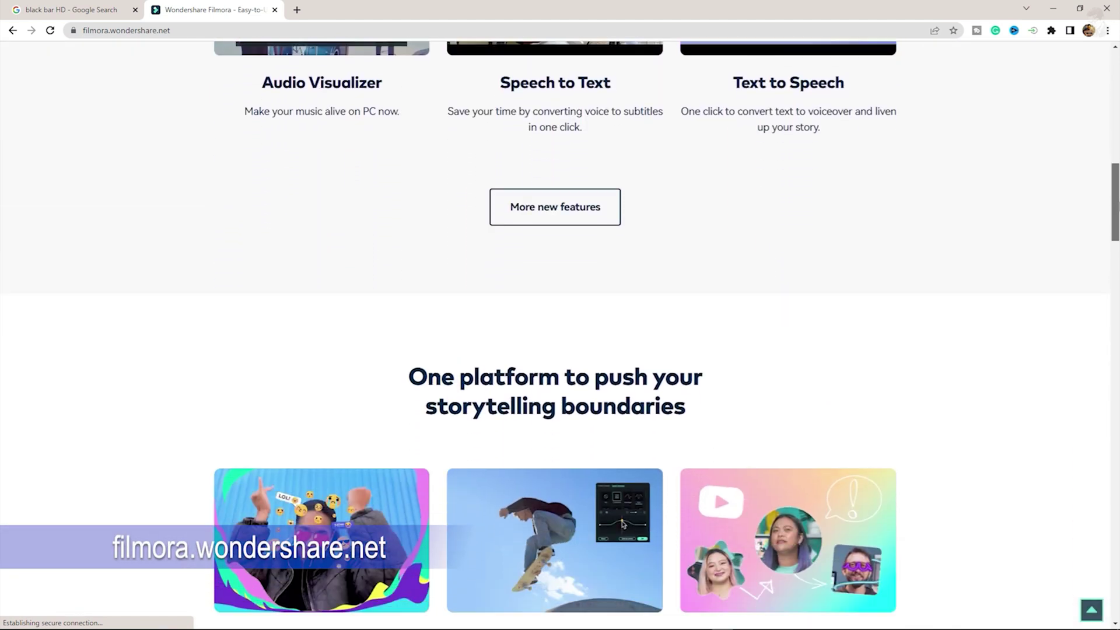
pyautogui.scroll(-7, 560, 315)
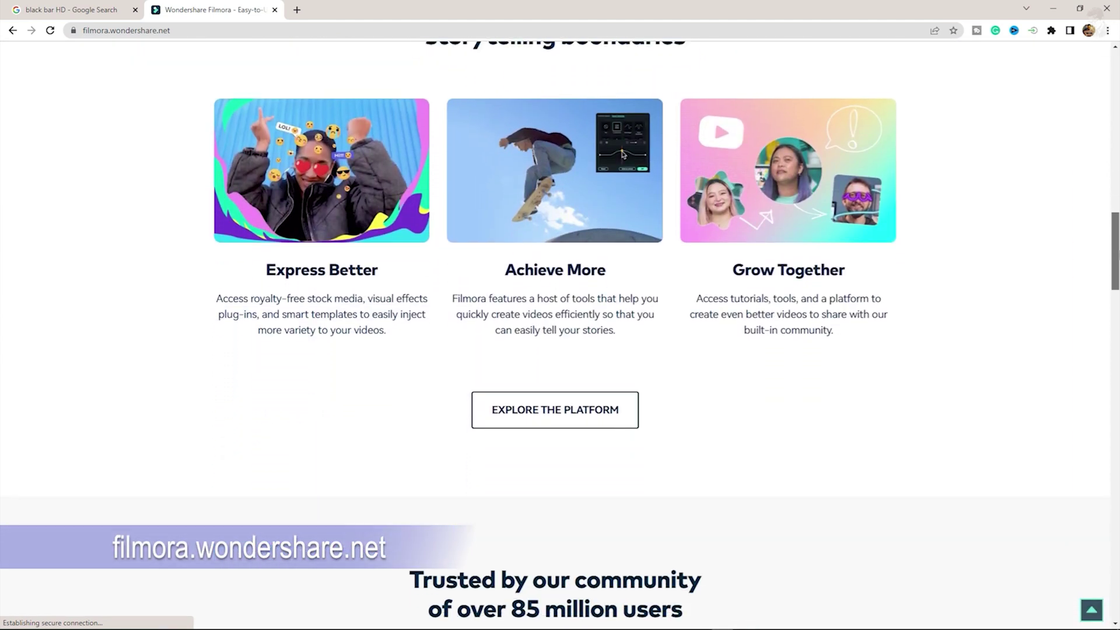
pyautogui.scroll(-5, 560, 315)
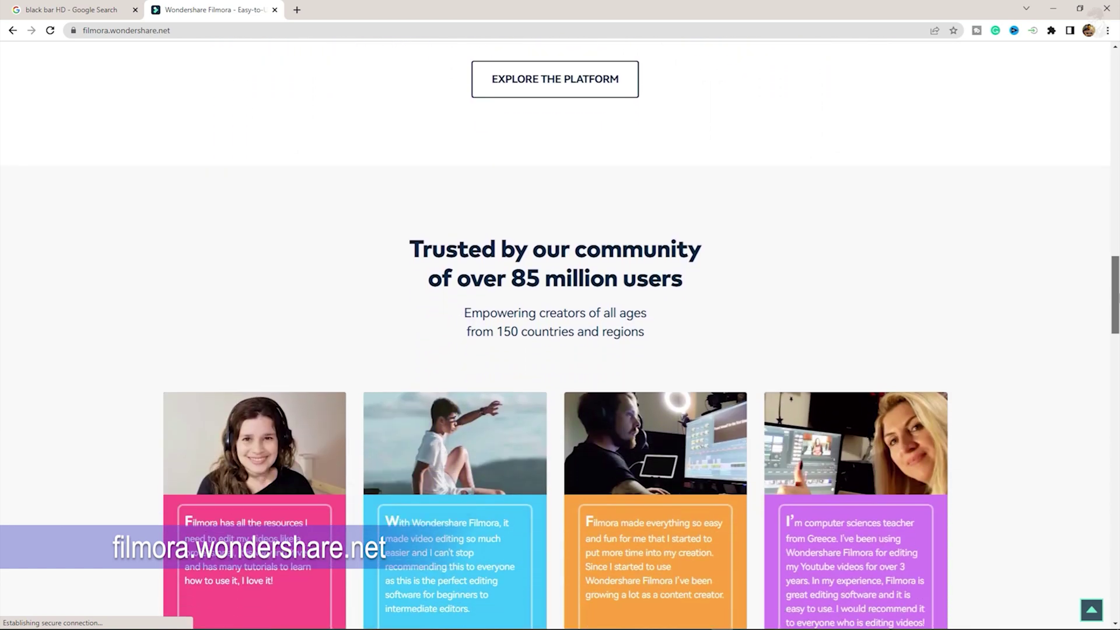
pyautogui.scroll(-7, 560, 315)
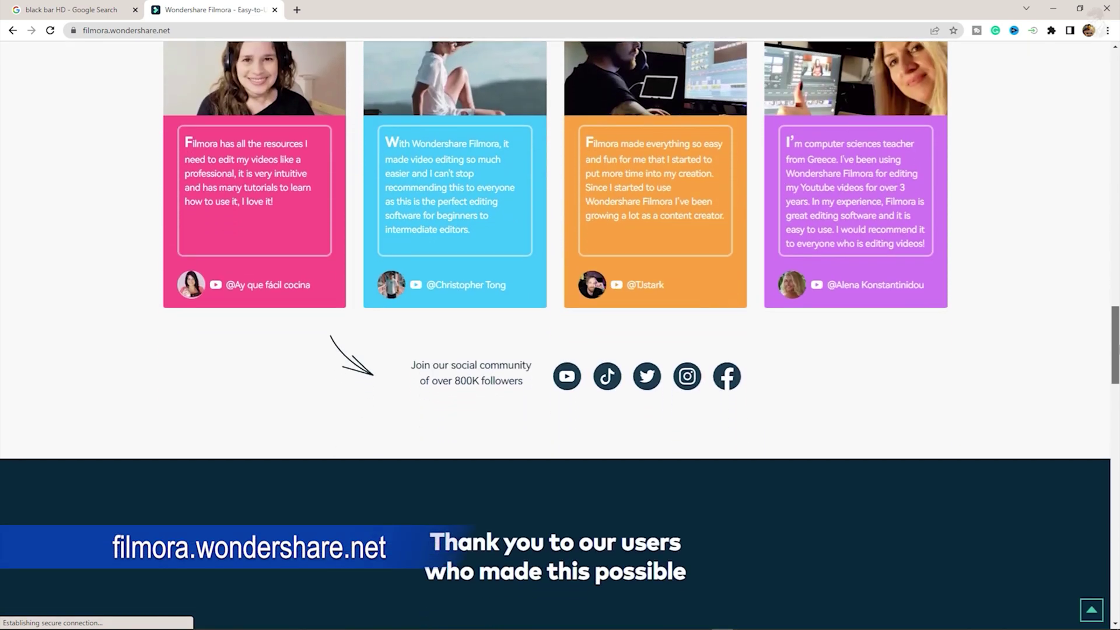
pyautogui.scroll(-5, 560, 315)
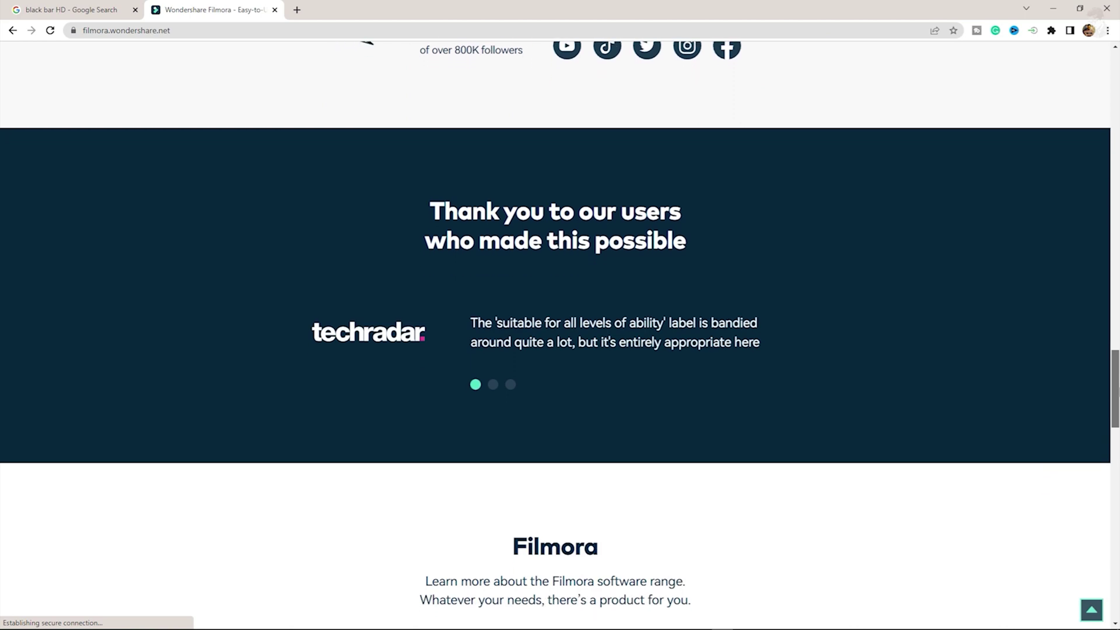
pyautogui.scroll(-5, 560, 315)
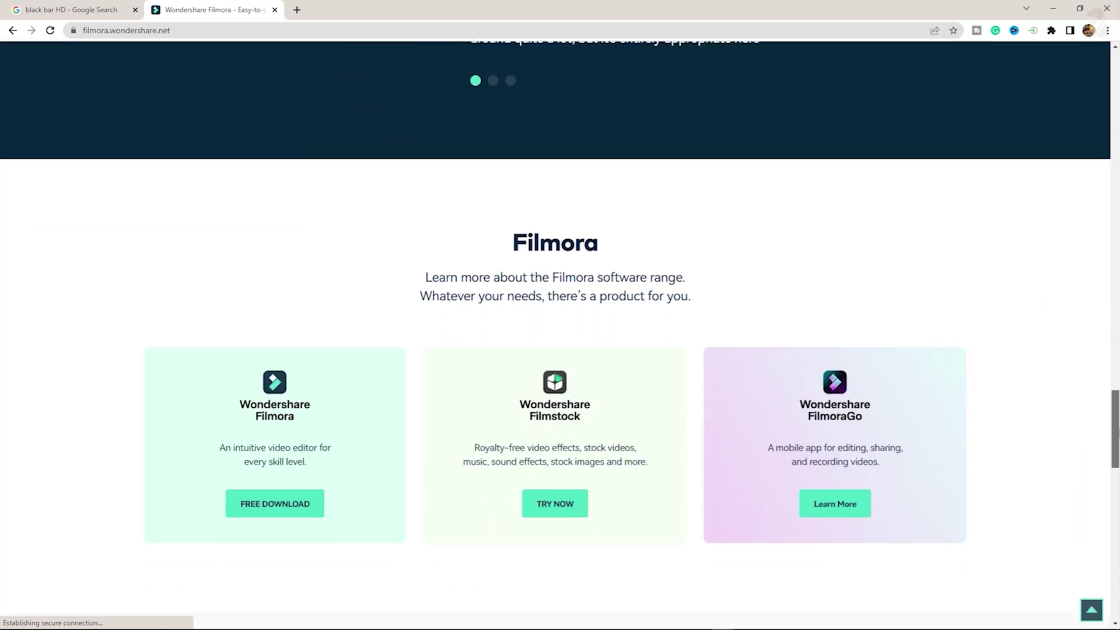
pyautogui.scroll(-3, 560, 315)
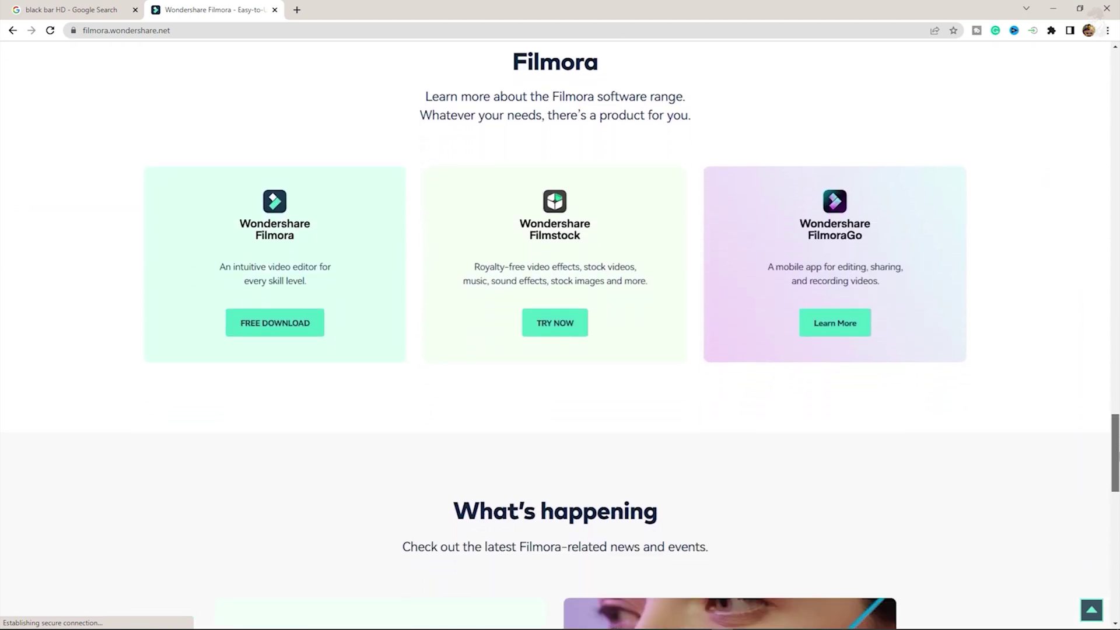
pyautogui.scroll(2, 560, 315)
pyautogui.click(273, 329)
pyautogui.moveTo(1113, 437); pyautogui.dragTo(1116, 222)
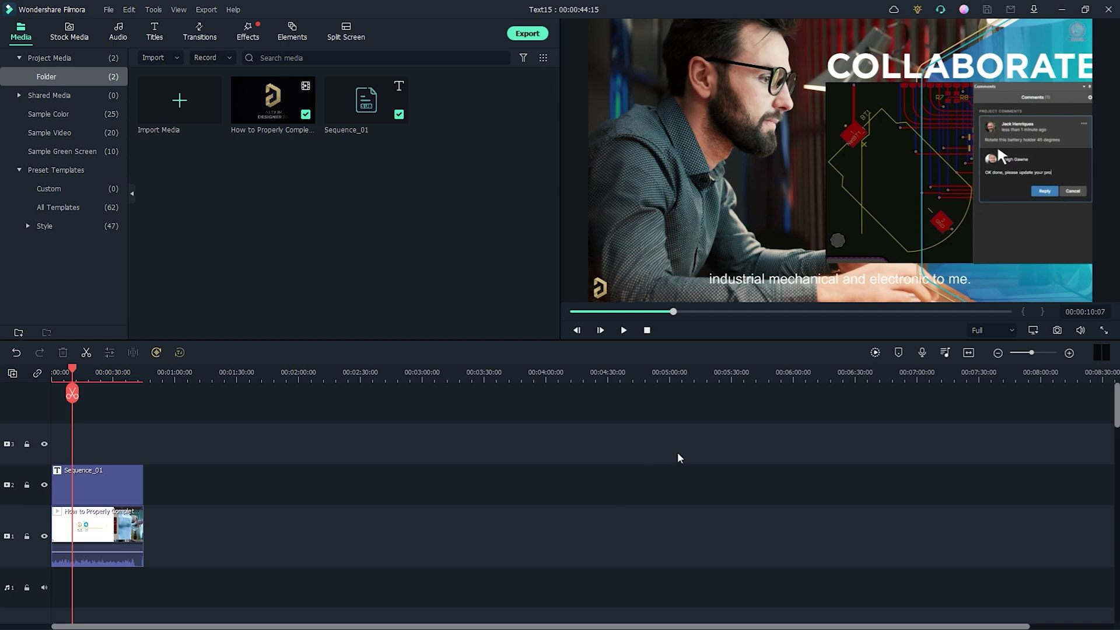
# Switch to Wondershare Filmora and play the subtitled video from its start to about 28 seconds
pyautogui.click(76, 370)
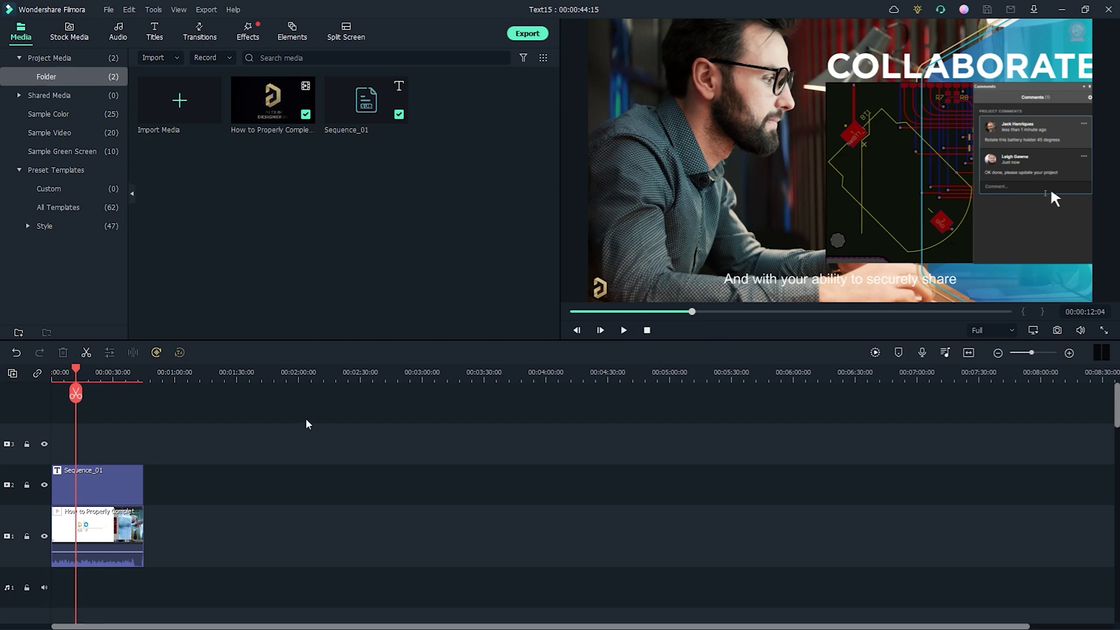
pyautogui.scroll(3, 248, 390)
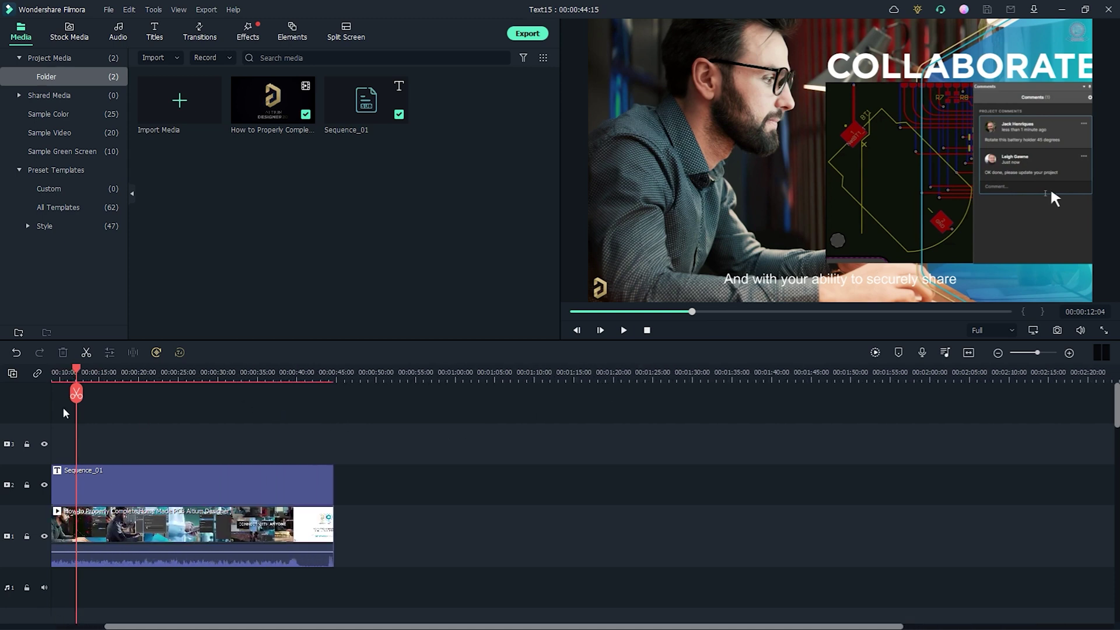
pyautogui.moveTo(76, 373); pyautogui.dragTo(34, 380)
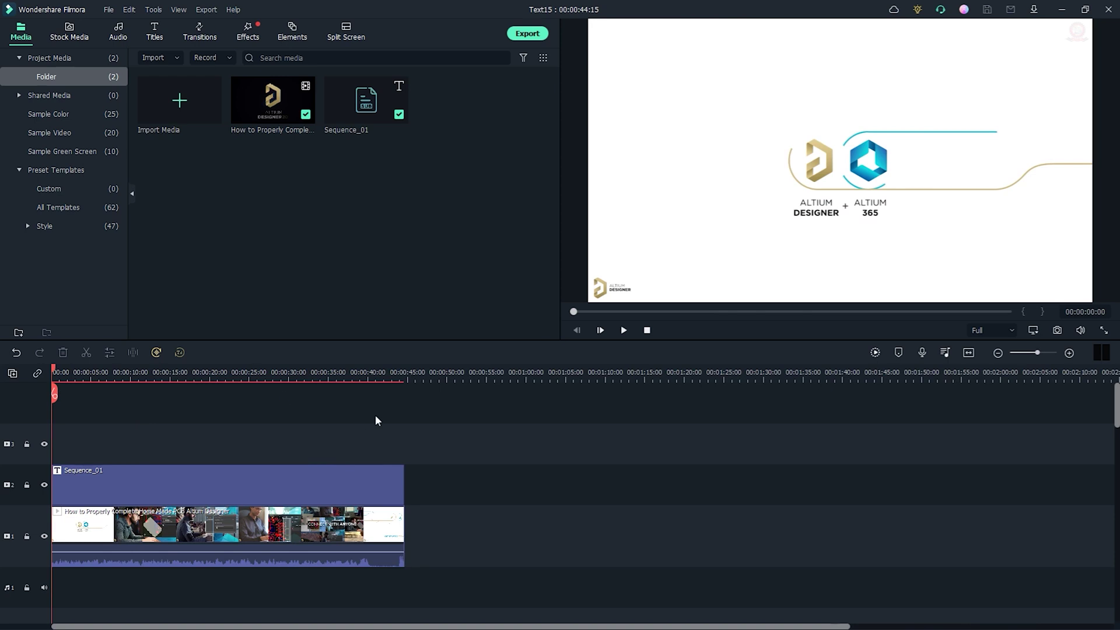
pyautogui.press('space')
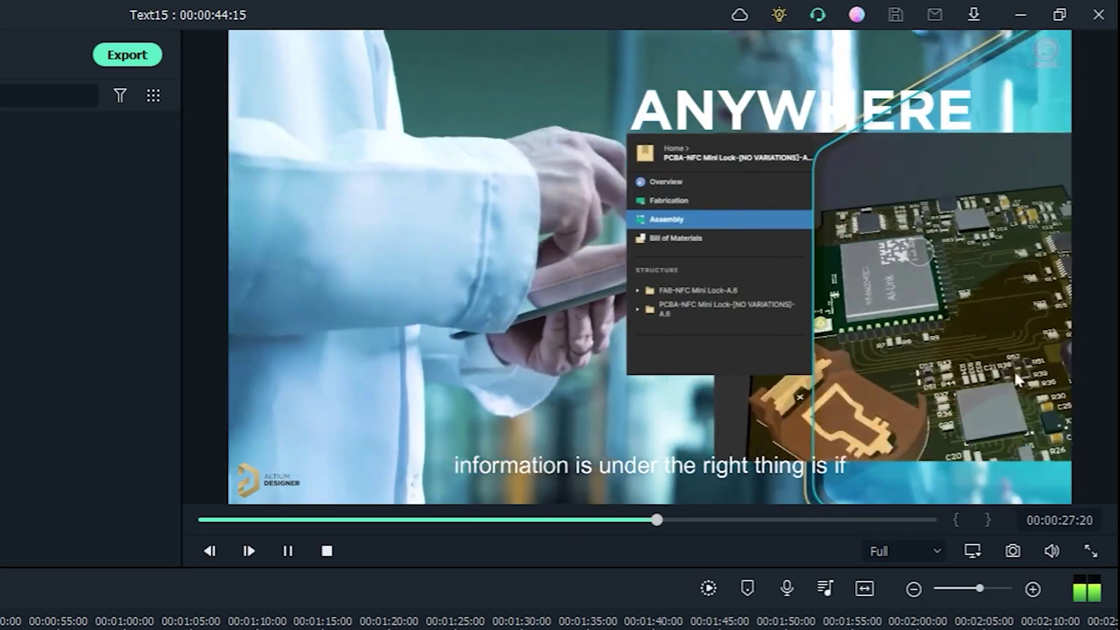
pyautogui.press('space')
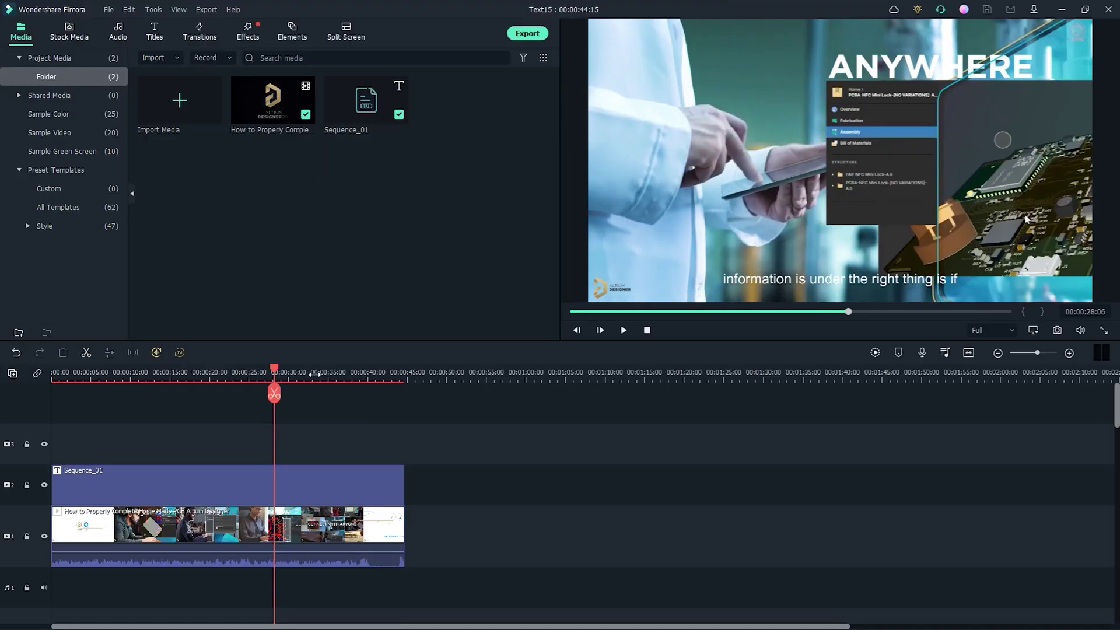
# Delete the existing Sequence_01 subtitle clip from the timeline
pyautogui.scroll(1, 314, 373)
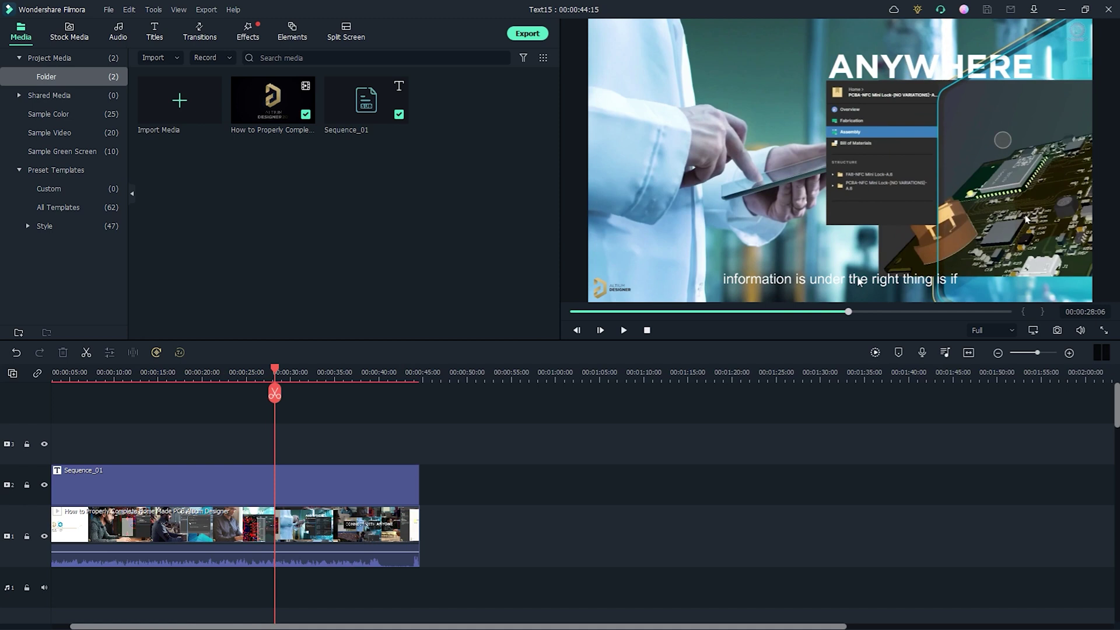
pyautogui.click(318, 491)
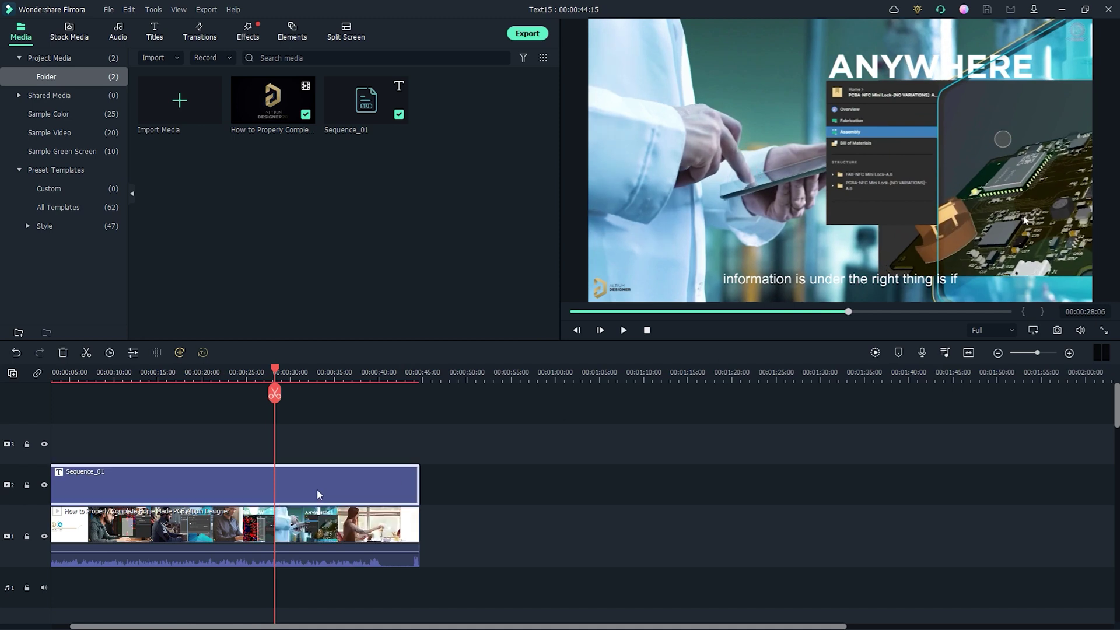
pyautogui.press('Delete')
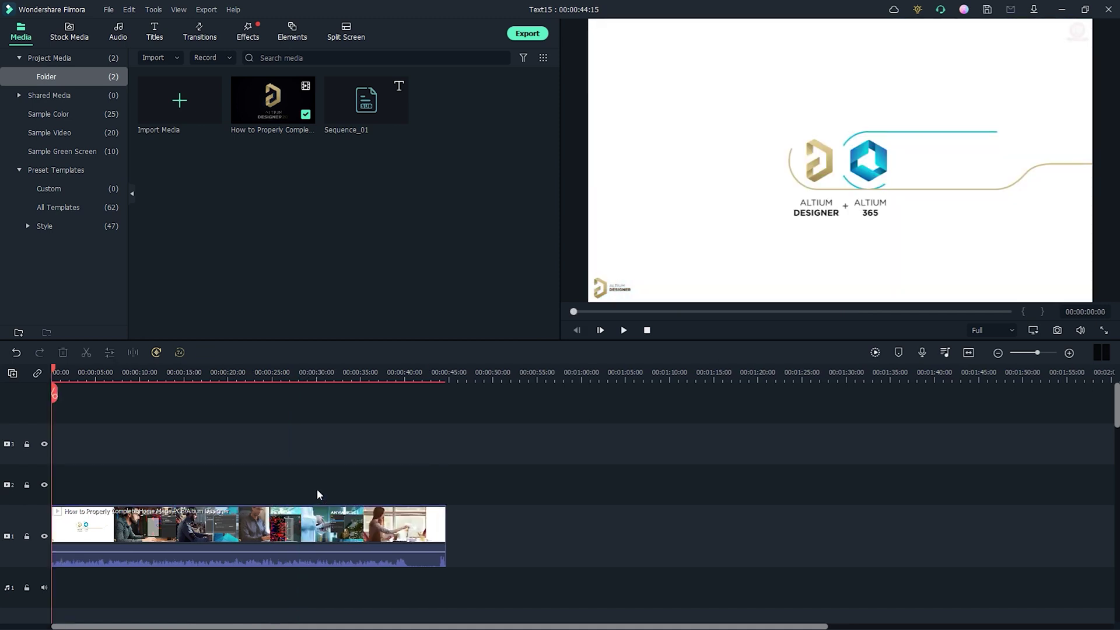
# Return the playhead to the start and open the Speech-to-Text settings for the video clip on track 1
pyautogui.click(146, 373)
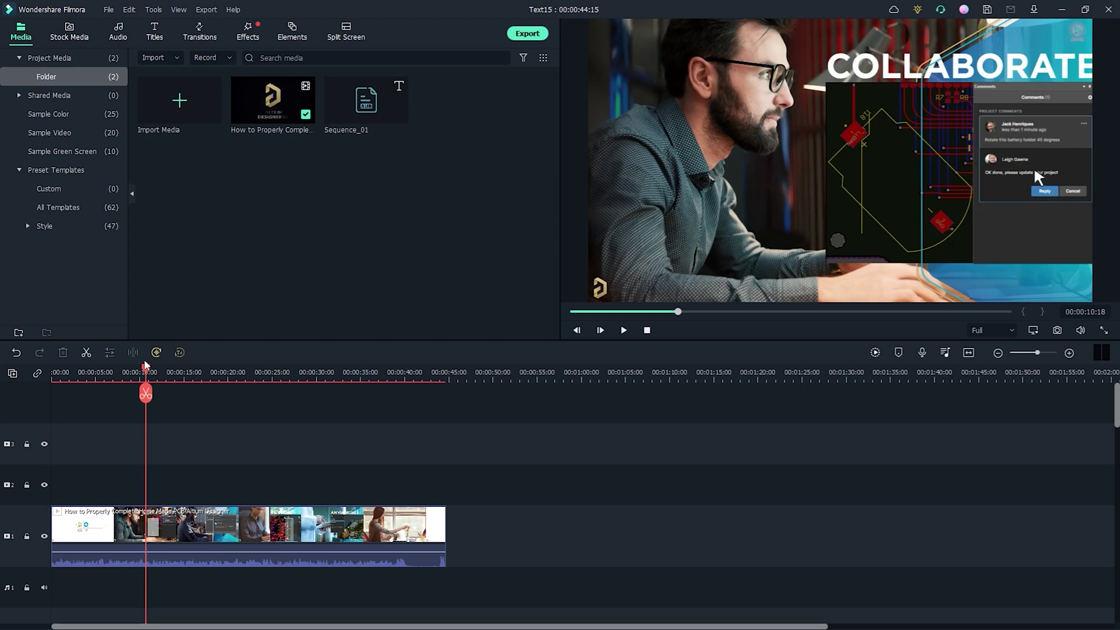
pyautogui.moveTo(147, 369); pyautogui.dragTo(38, 378)
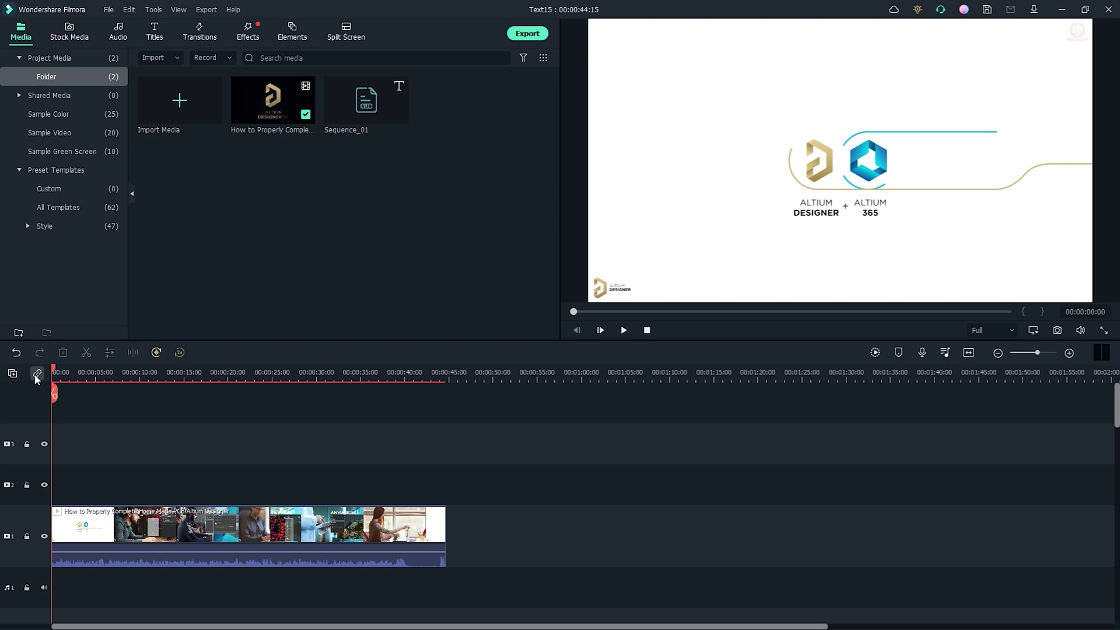
pyautogui.click(249, 552)
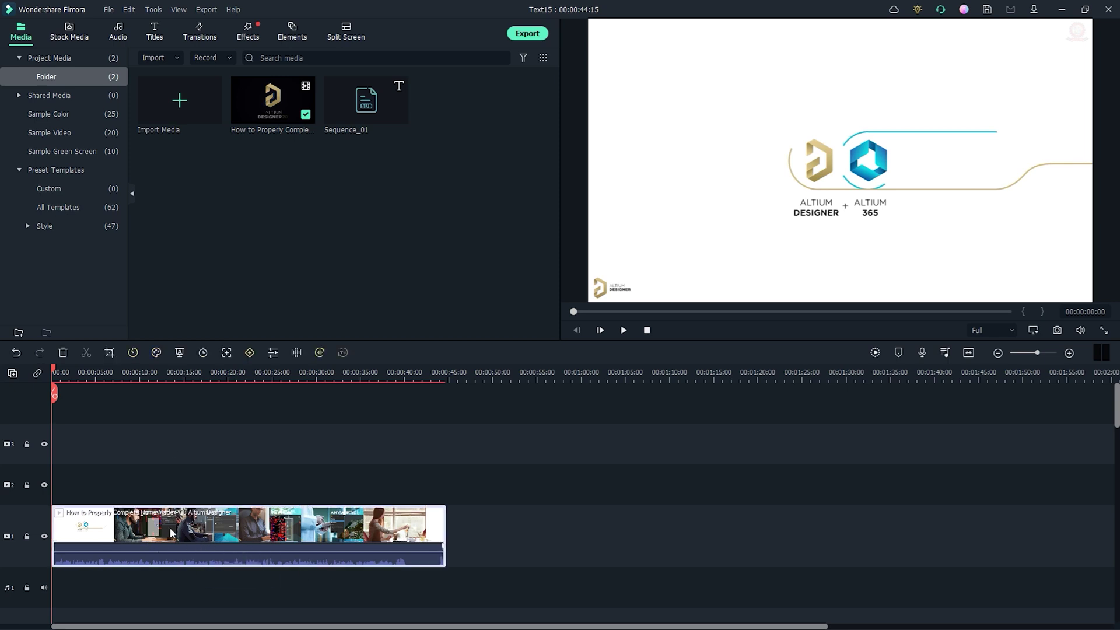
pyautogui.click(319, 353)
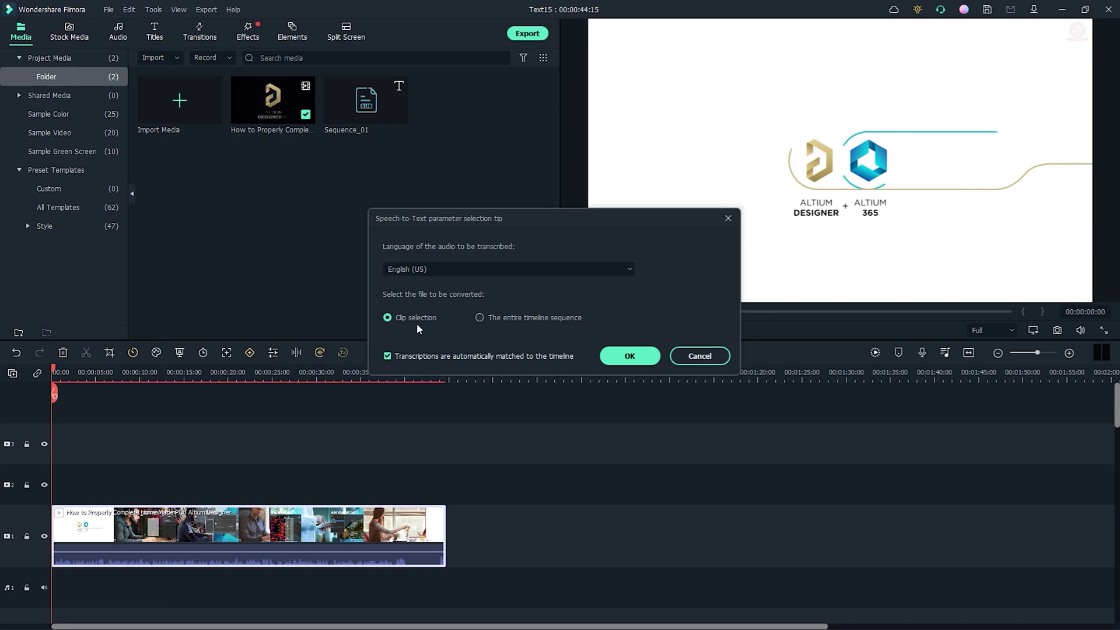
# Look through the available transcription languages and choose English (US) for the audio
pyautogui.click(450, 268)
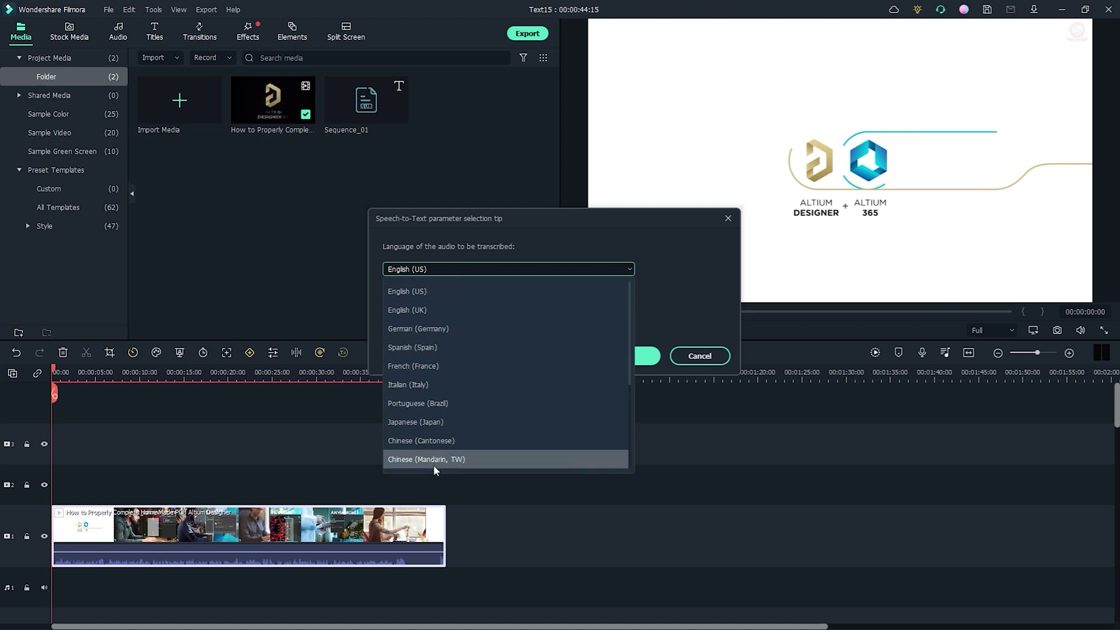
pyautogui.scroll(-2, 407, 421)
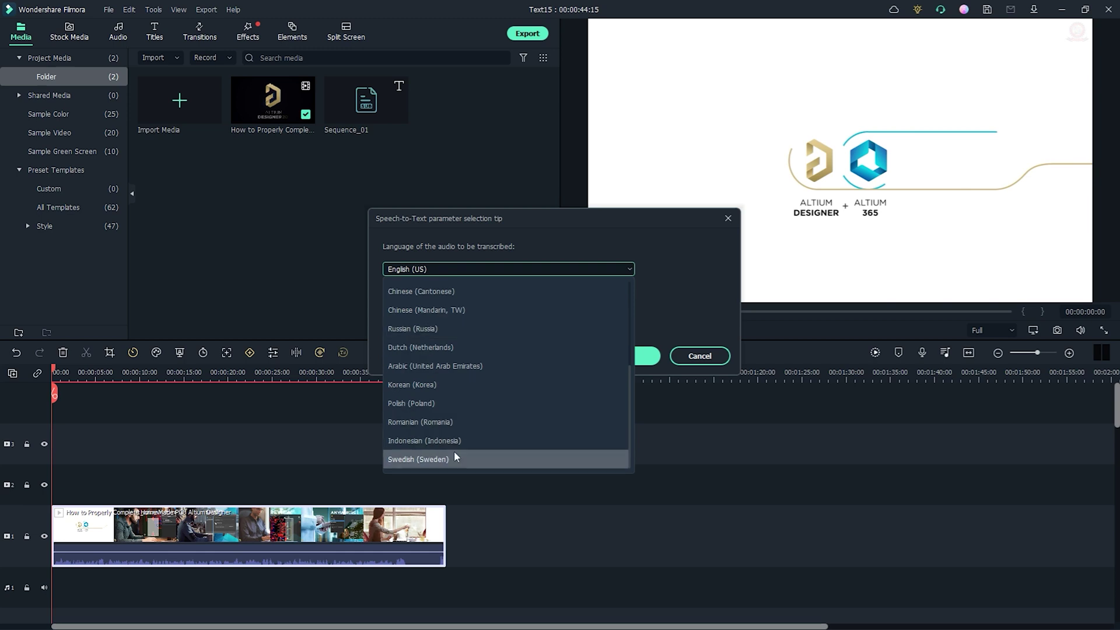
pyautogui.scroll(2, 454, 450)
pyautogui.scroll(1, 443, 429)
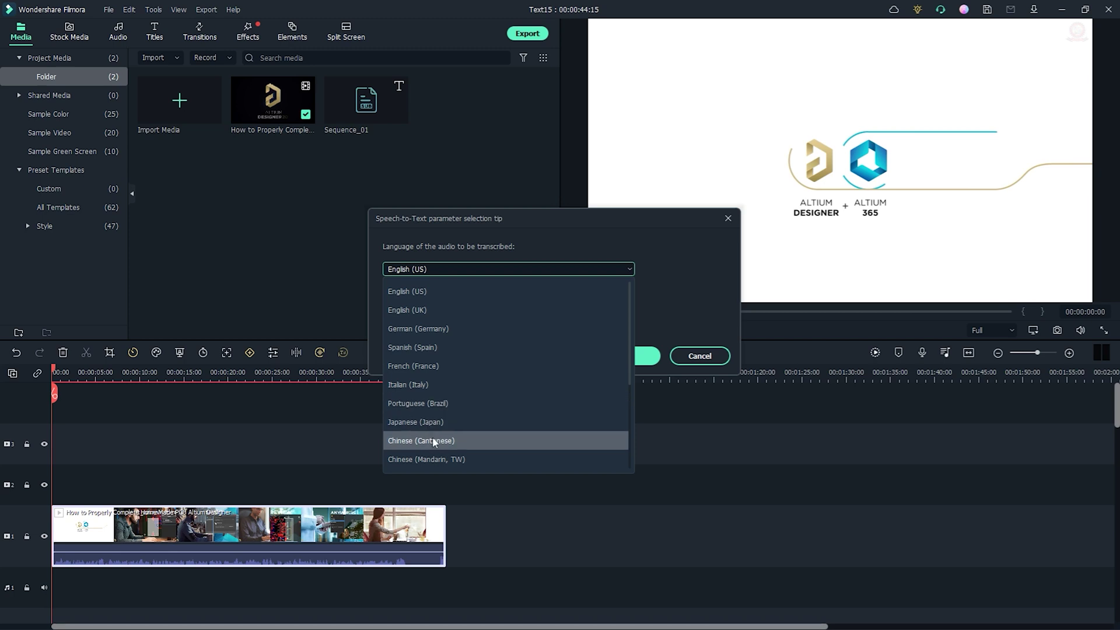
pyautogui.scroll(-3, 432, 441)
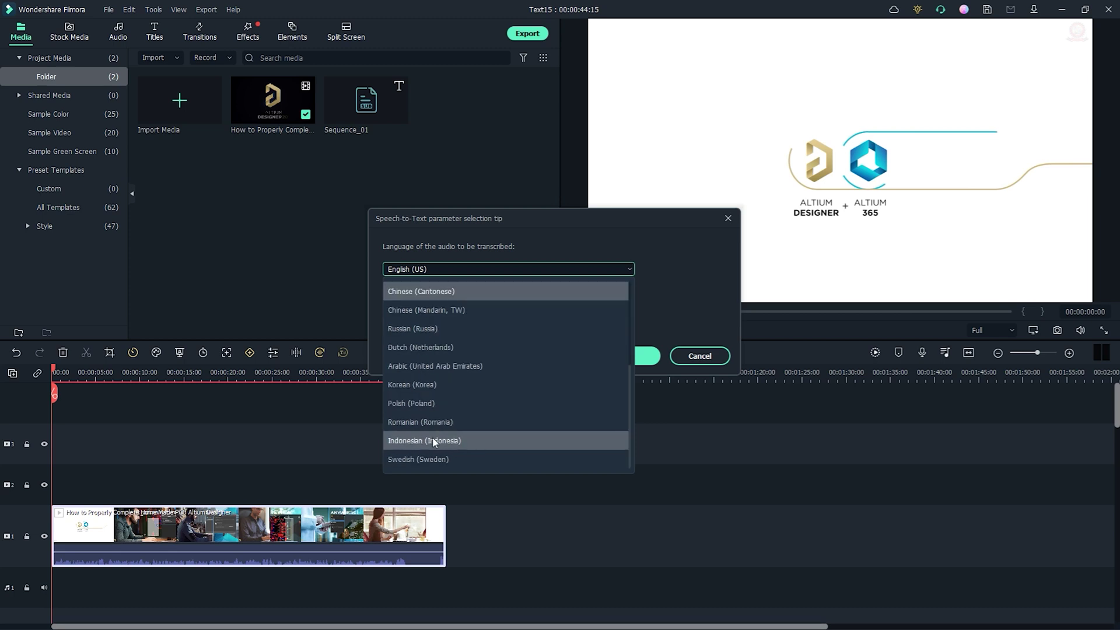
pyautogui.scroll(3, 432, 396)
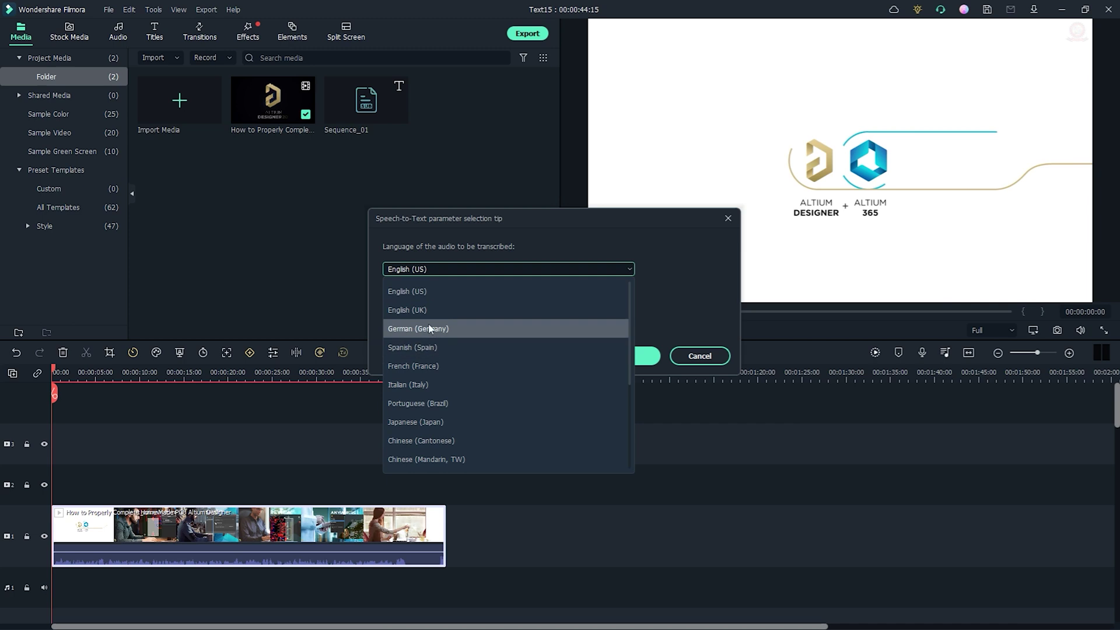
pyautogui.click(428, 291)
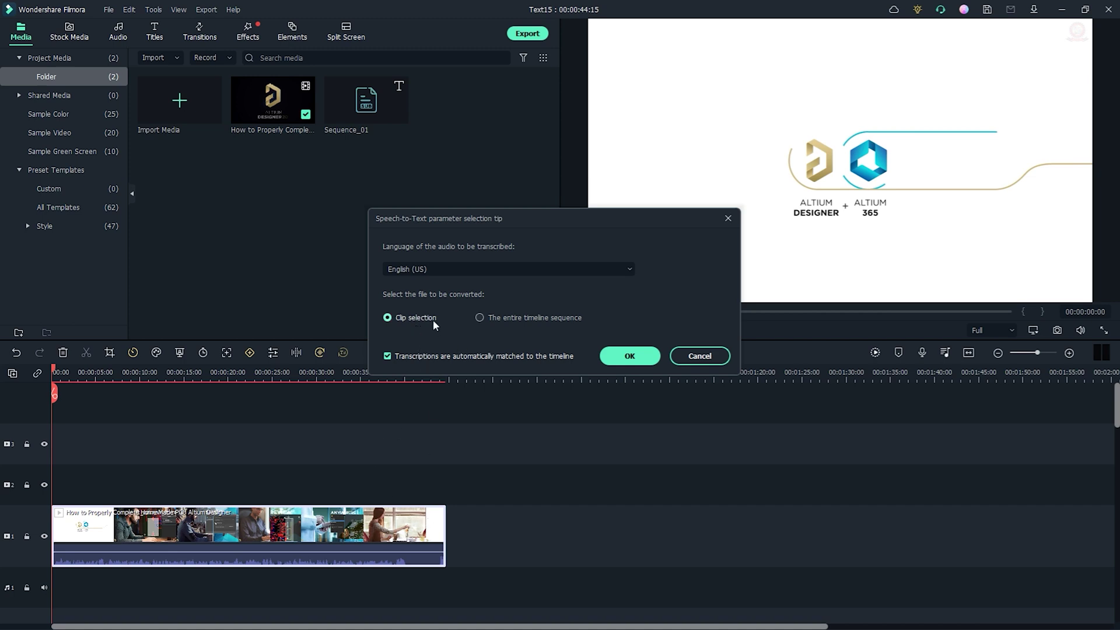
# Transcribe the entire timeline sequence with transcriptions automatically matched to the timeline, and close the service list once it completes
pyautogui.click(477, 319)
pyautogui.click(629, 356)
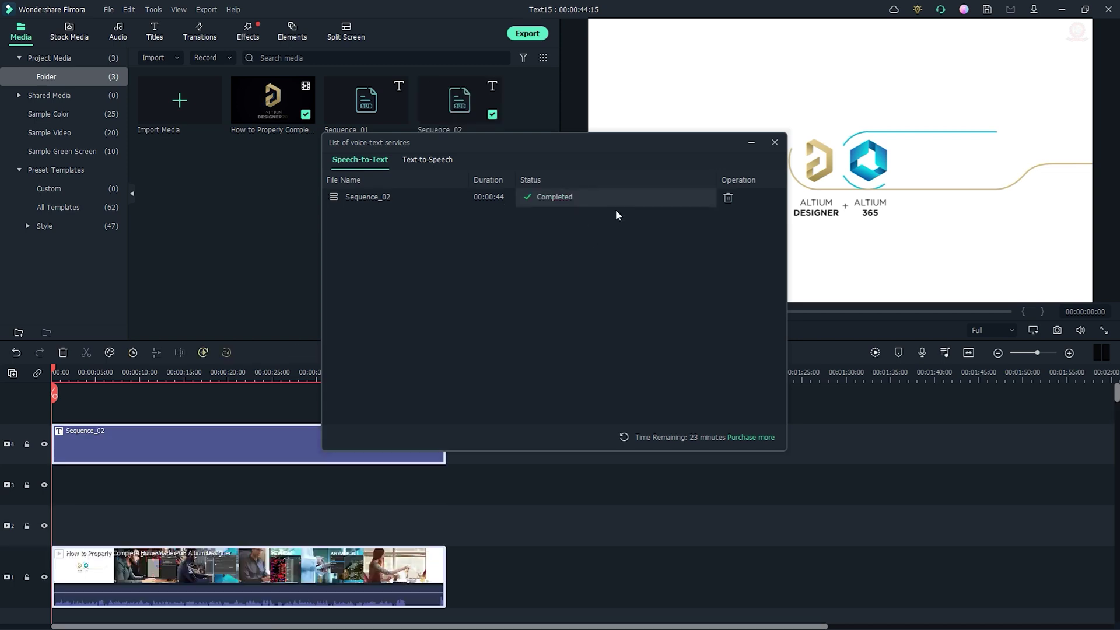
pyautogui.click(775, 142)
# Move the Sequence_02 subtitle clip down to video track 2, directly above the video clip
pyautogui.moveTo(177, 440); pyautogui.dragTo(162, 499)
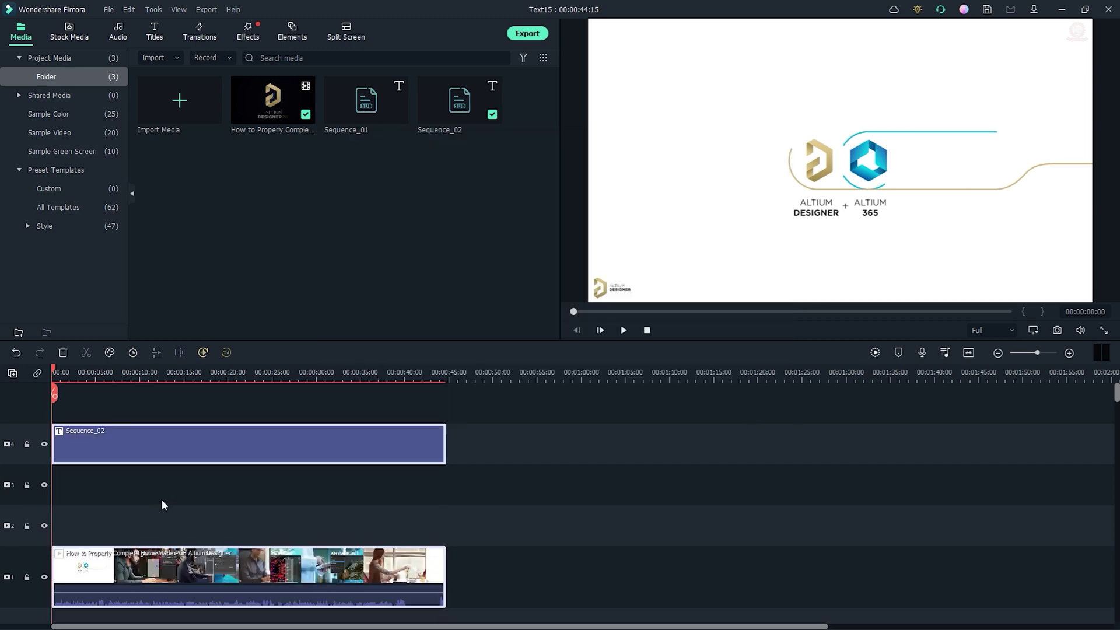
pyautogui.click(169, 456)
pyautogui.moveTo(204, 447); pyautogui.dragTo(250, 511)
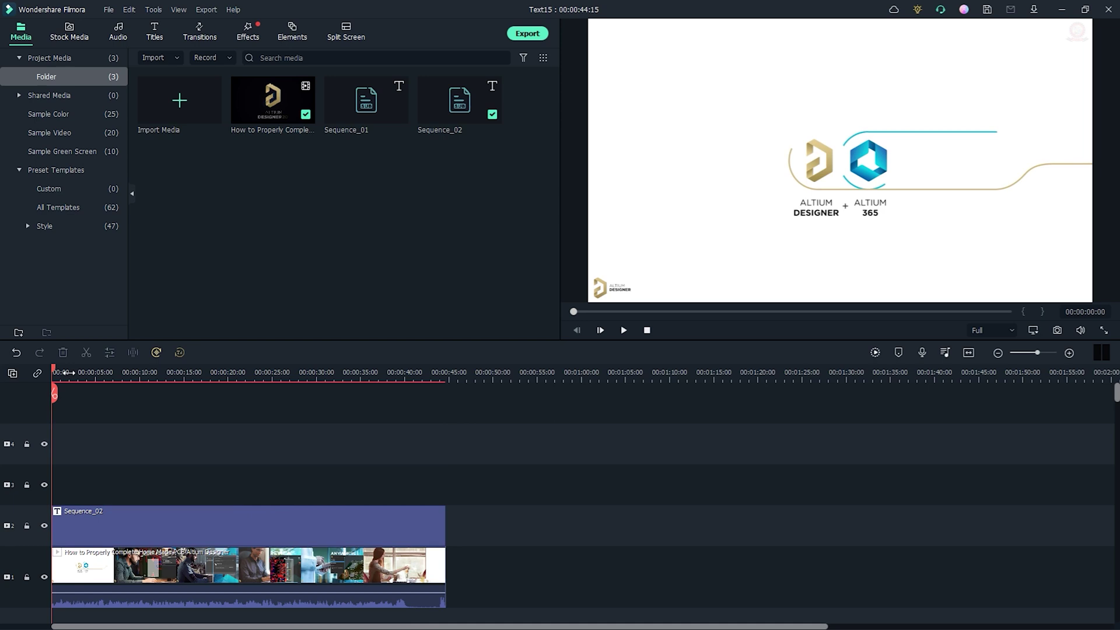
# Preview the subtitle at 00:00:05:24 and increase the height of the track holding the Sequence_02 clip
pyautogui.click(104, 376)
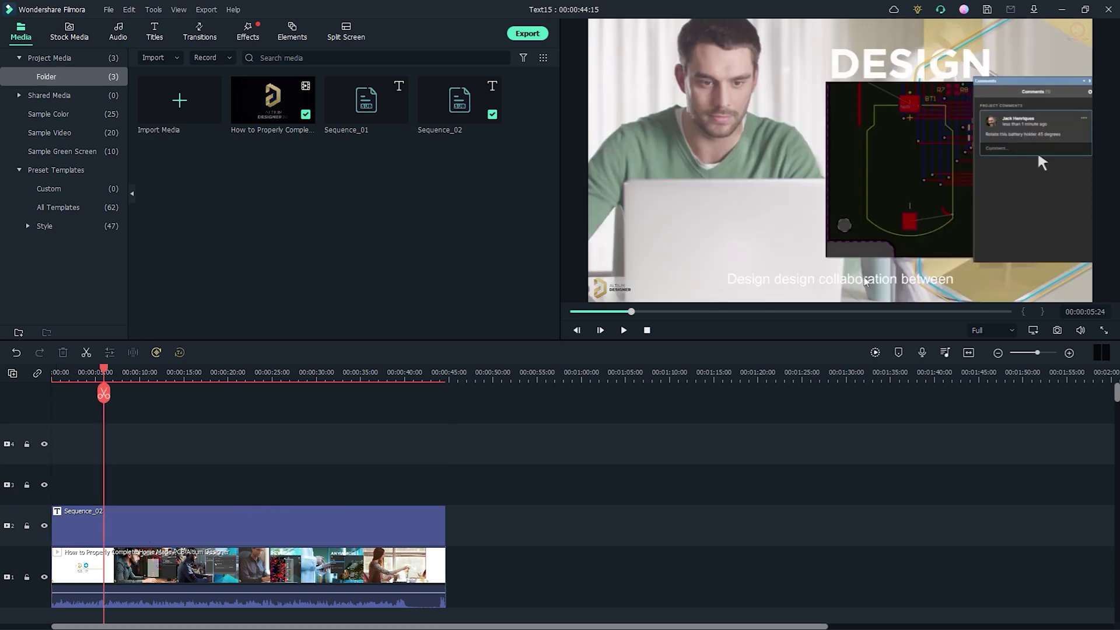
pyautogui.click(248, 529)
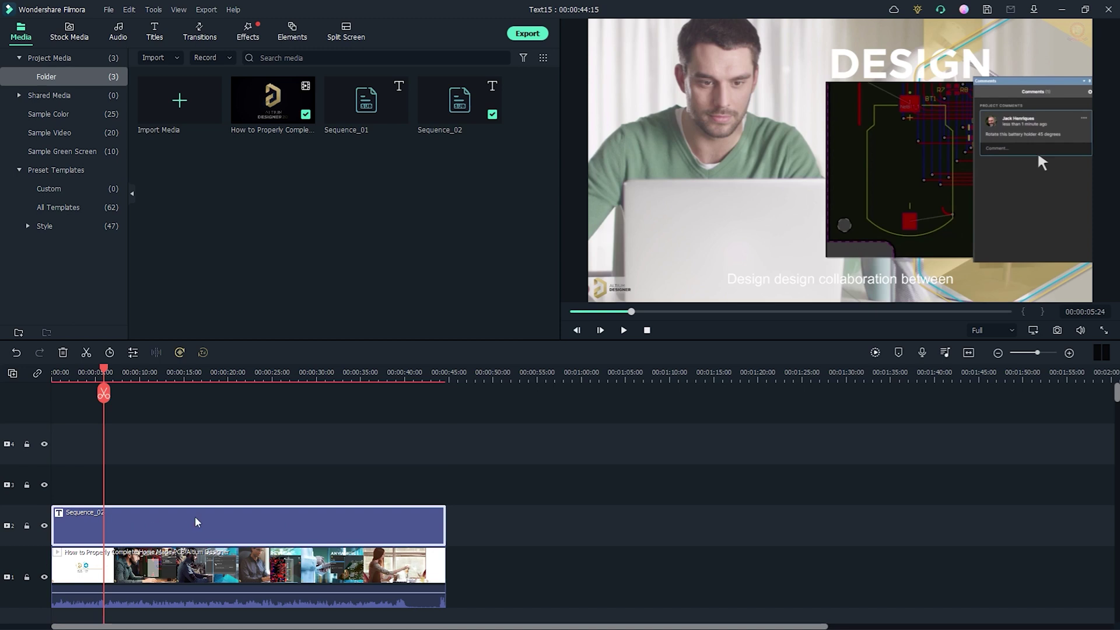
pyautogui.moveTo(389, 111)
pyautogui.moveTo(452, 119)
pyautogui.moveTo(1117, 394); pyautogui.dragTo(1116, 574)
pyautogui.moveTo(204, 500); pyautogui.dragTo(204, 496)
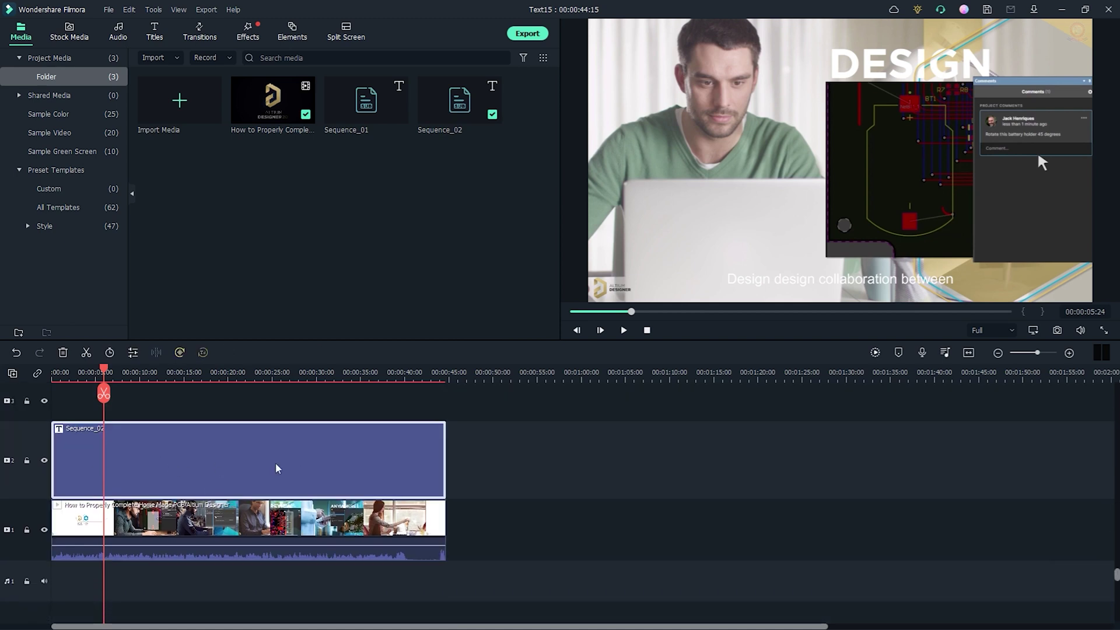
# Open the Sequence_02 subtitle file for editing and select the lines "Getting a new products to Market goes Way" and "Beyond just the schematic and PCB." in turn
pyautogui.doubleClick(261, 465)
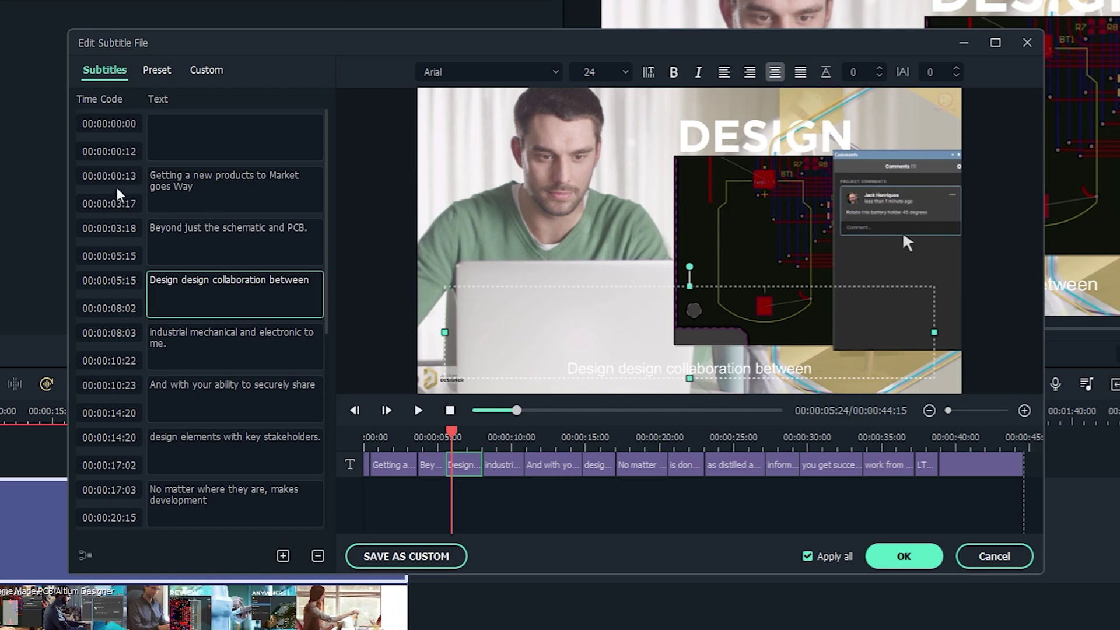
pyautogui.click(193, 186)
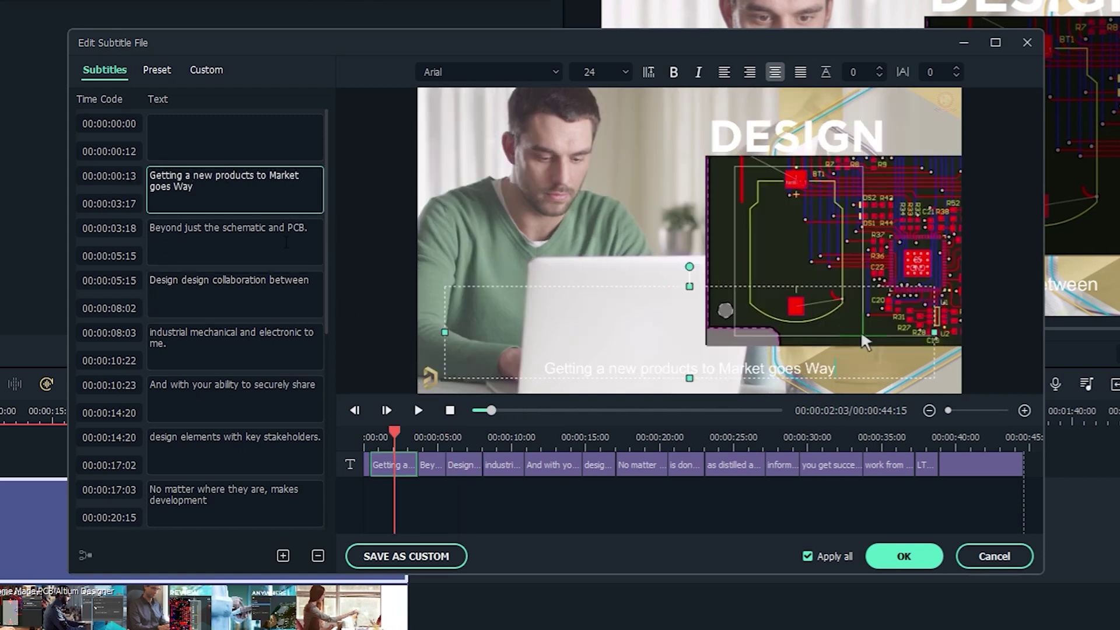
pyautogui.click(308, 228)
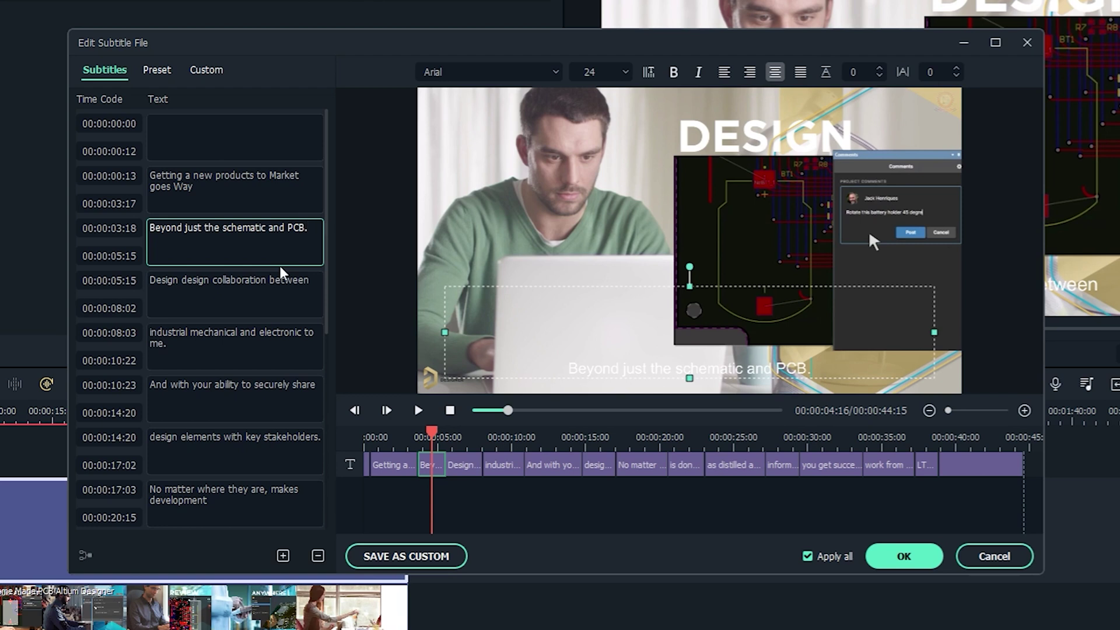
# Review the rest of the subtitle lines, look over the preset text styles and highlight Text style 8
pyautogui.scroll(-7, 261, 325)
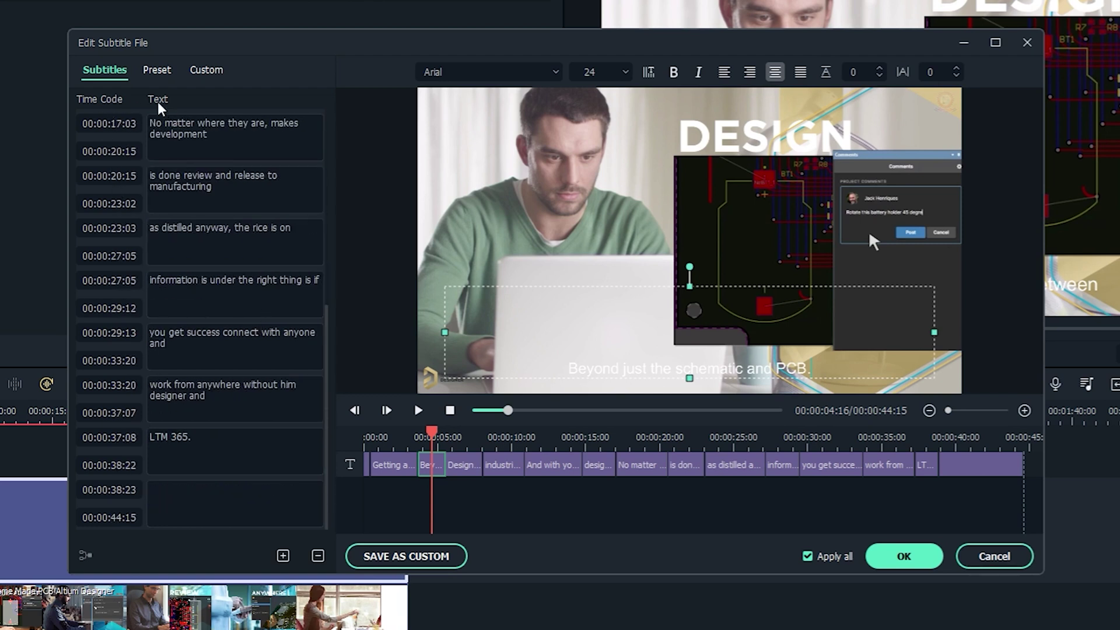
pyautogui.scroll(4, 246, 293)
pyautogui.scroll(3, 246, 294)
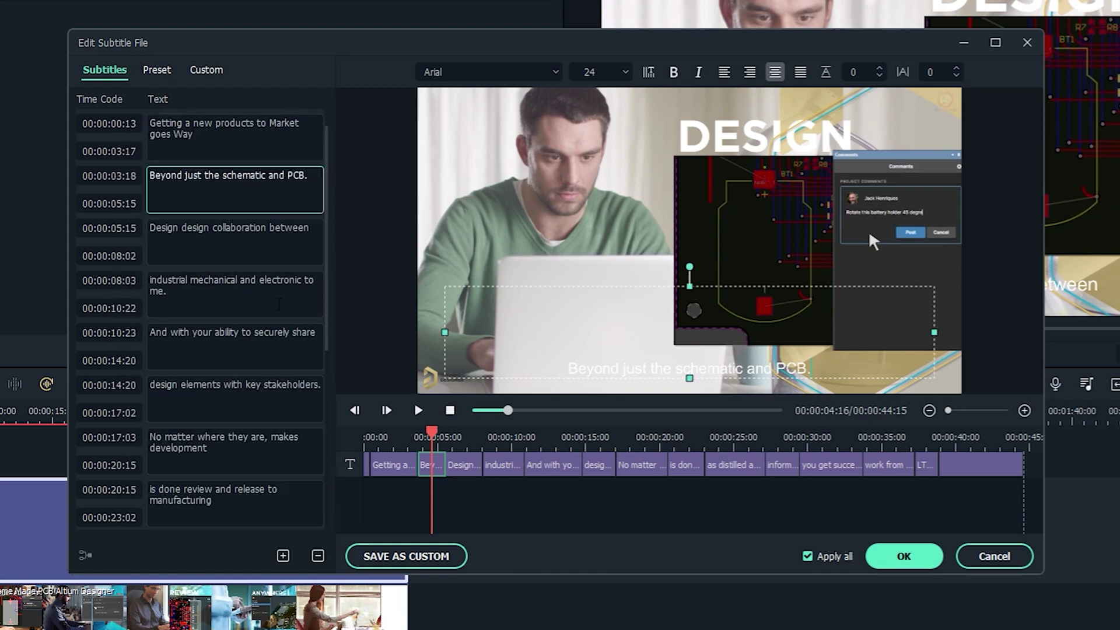
pyautogui.click(155, 69)
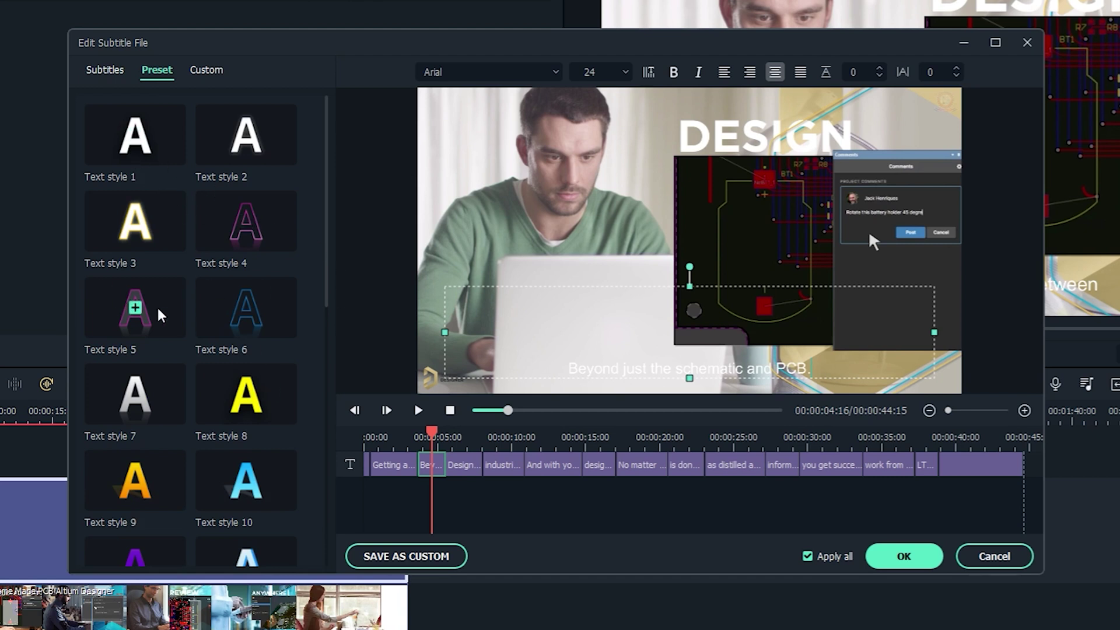
pyautogui.click(250, 392)
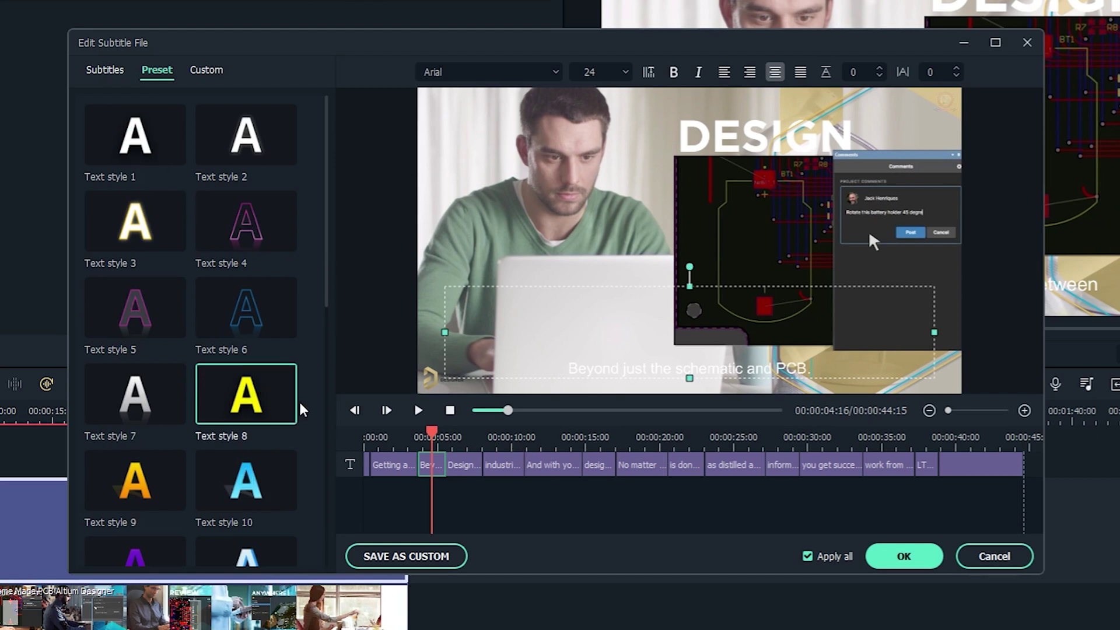
# Set the text fill colour of the line "Beyond just the schematic and PCB." to red, #ff0000
pyautogui.click(215, 83)
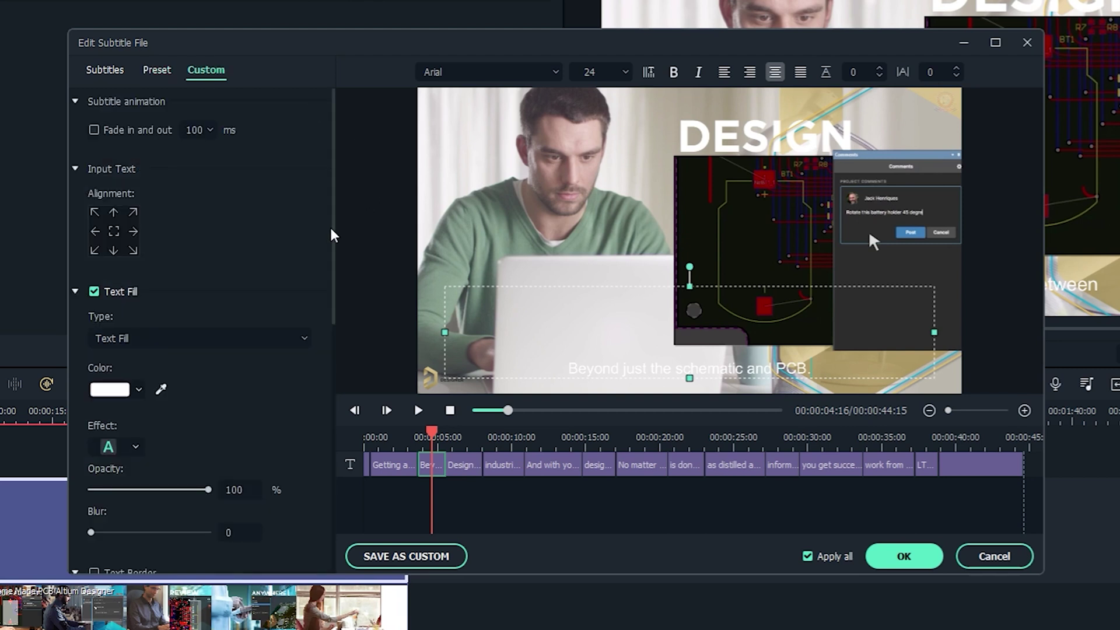
pyautogui.doubleClick(650, 374)
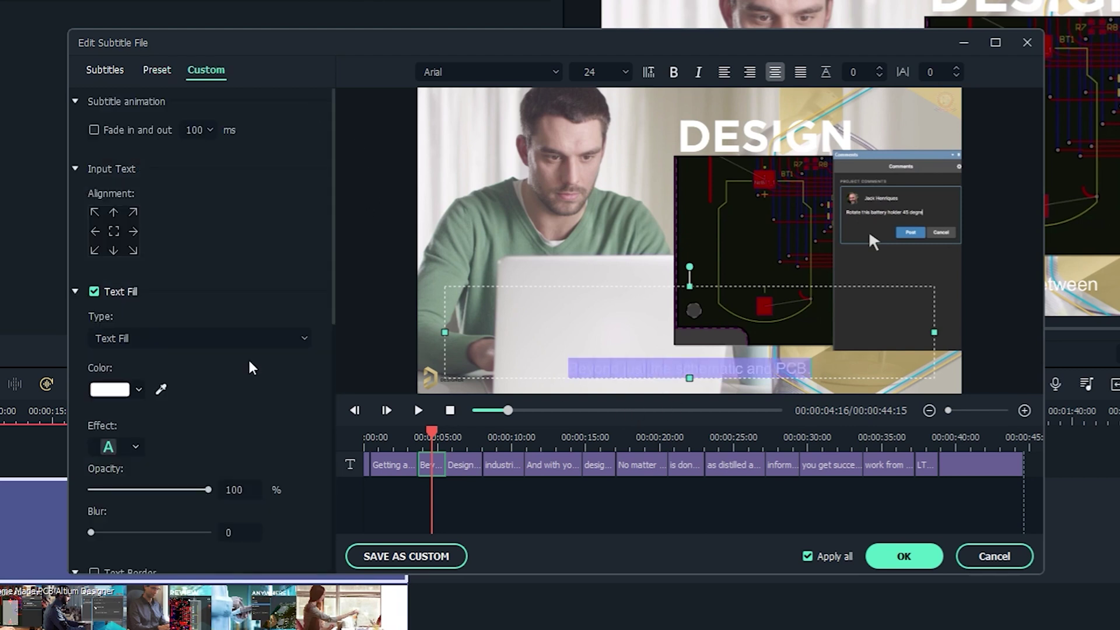
pyautogui.click(132, 389)
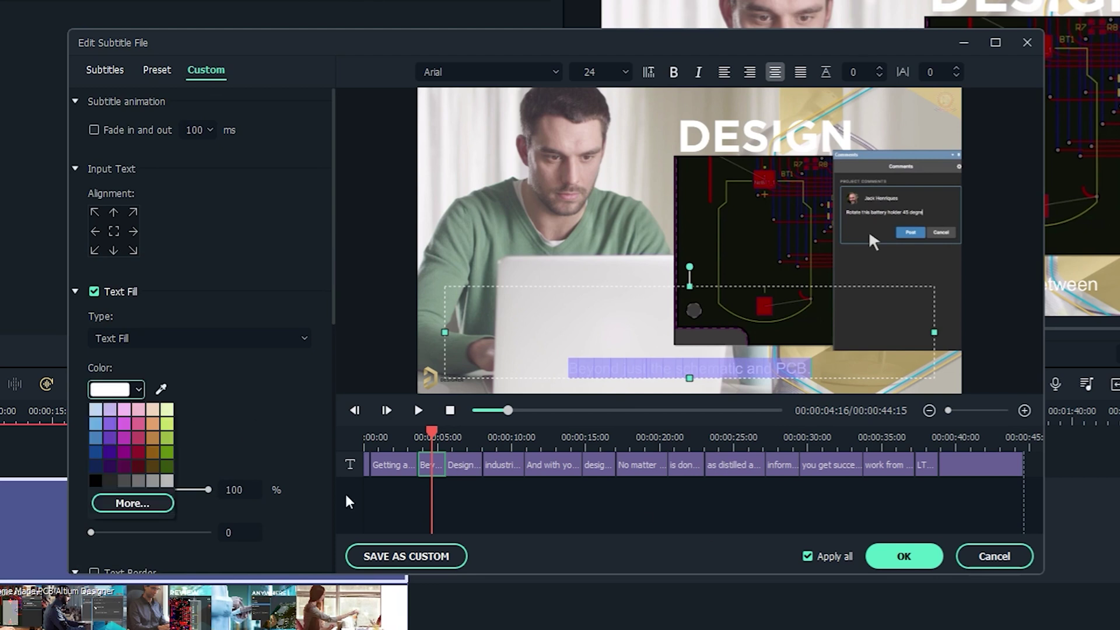
pyautogui.click(130, 503)
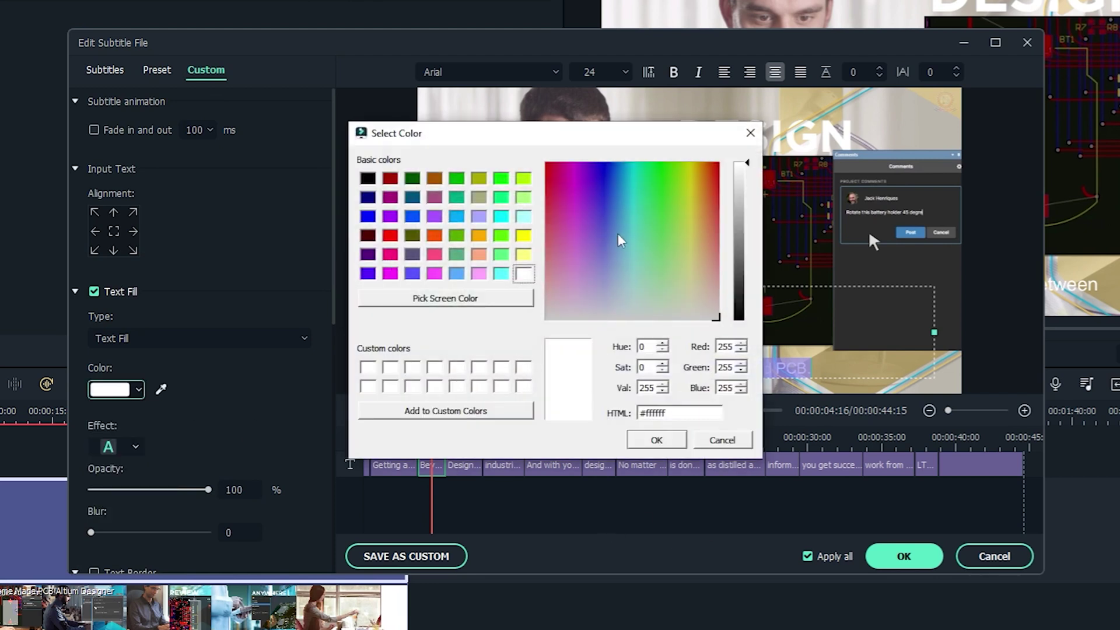
pyautogui.click(390, 235)
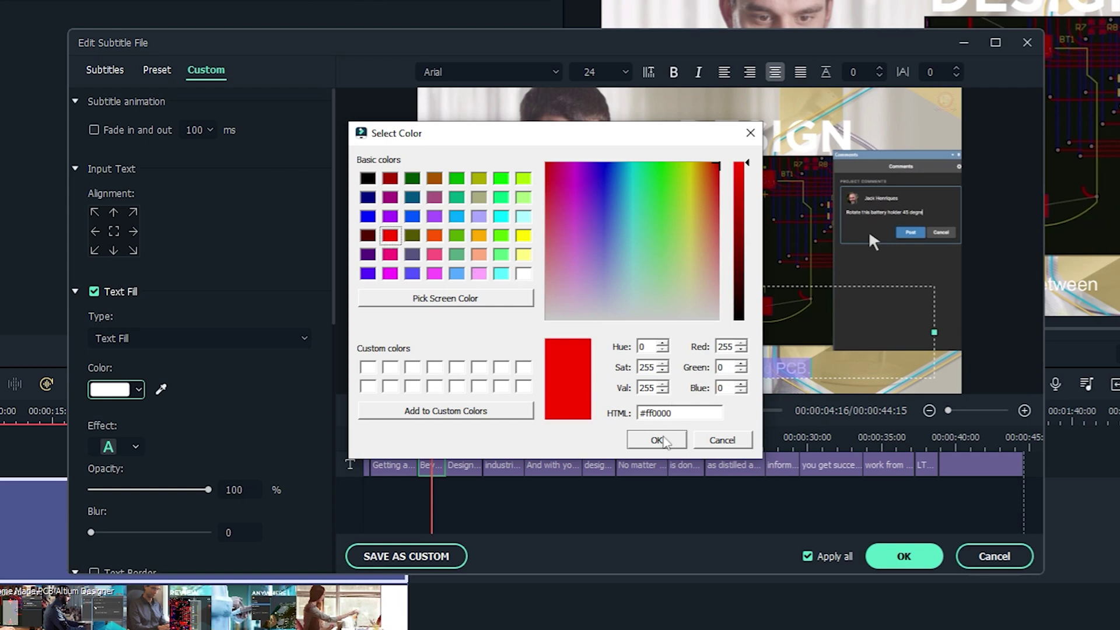
pyautogui.click(659, 439)
pyautogui.click(826, 360)
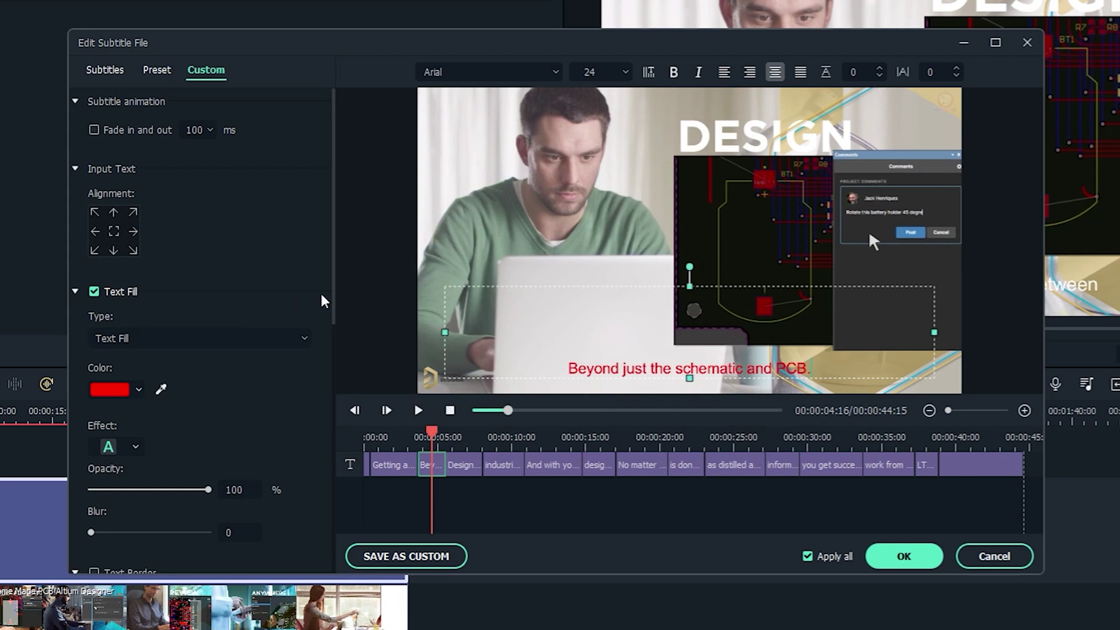
# Examine the fill effects, fill types, opacity and blur settings available for the subtitle's text fill
pyautogui.moveTo(331, 299); pyautogui.dragTo(335, 367)
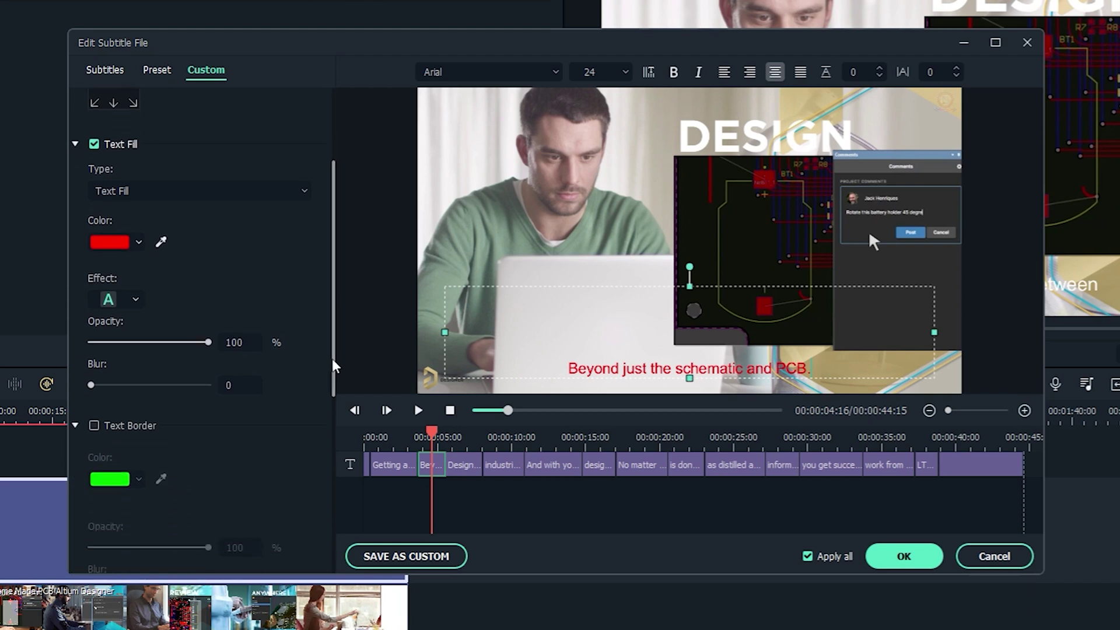
pyautogui.click(136, 300)
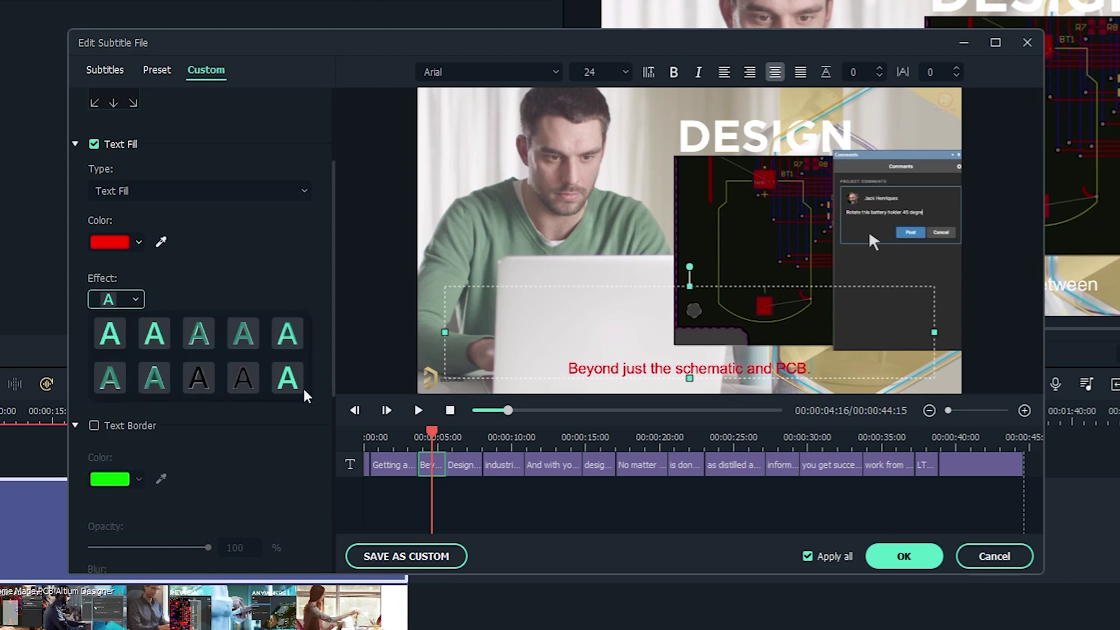
pyautogui.click(263, 251)
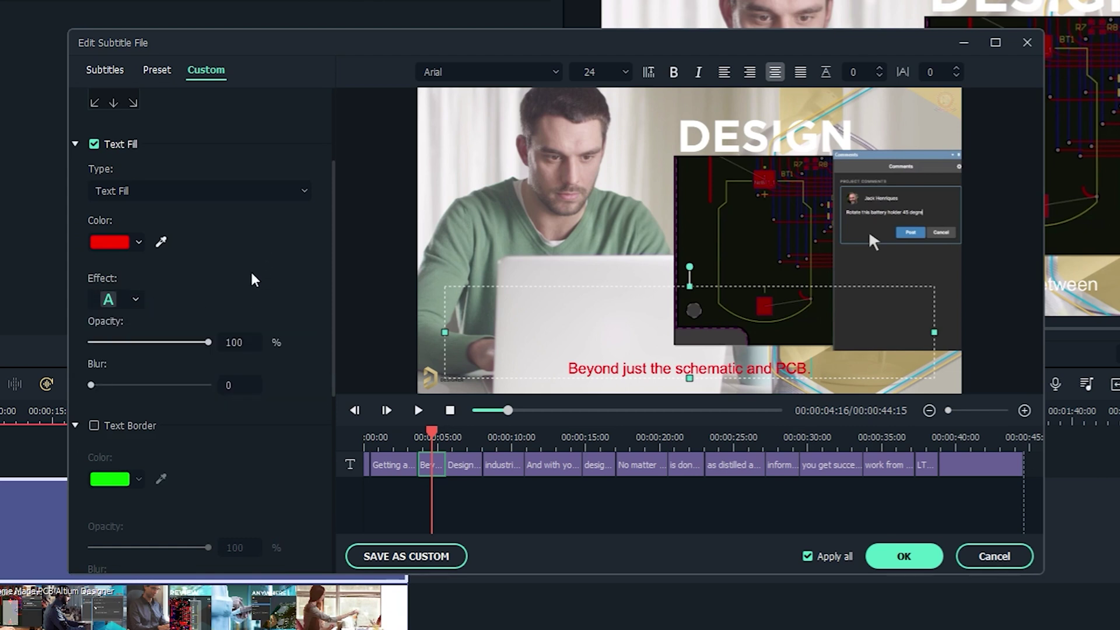
pyautogui.scroll(1, 162, 227)
pyautogui.click(152, 235)
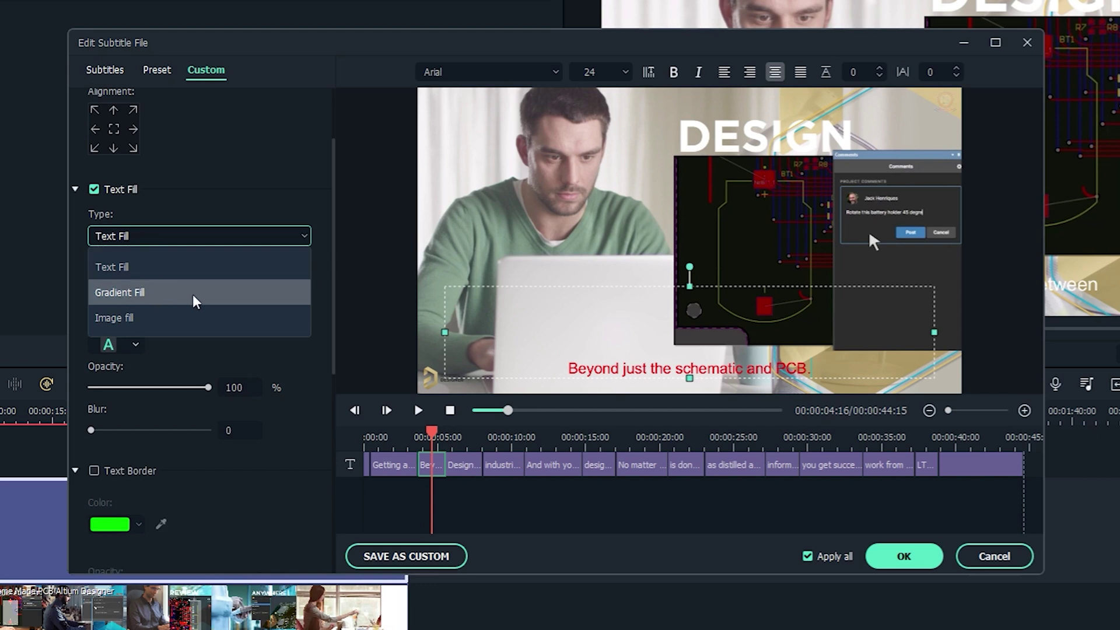
pyautogui.click(315, 363)
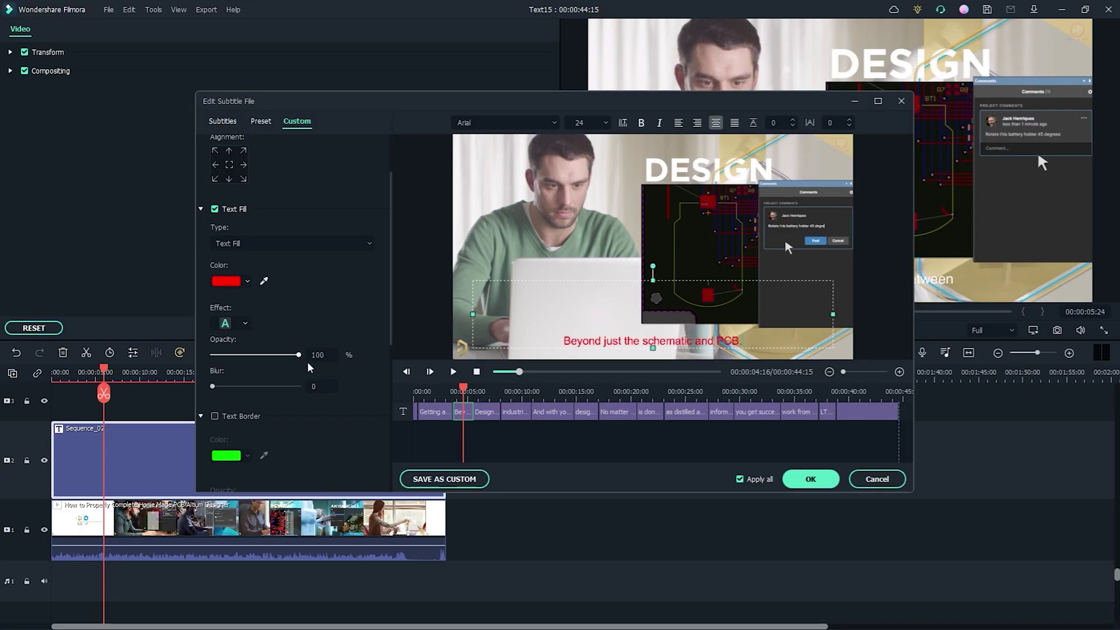
pyautogui.moveTo(209, 387); pyautogui.dragTo(115, 401)
pyautogui.moveTo(230, 355); pyautogui.dragTo(361, 366)
pyautogui.moveTo(214, 386); pyautogui.dragTo(179, 391)
pyautogui.scroll(-3, 221, 288)
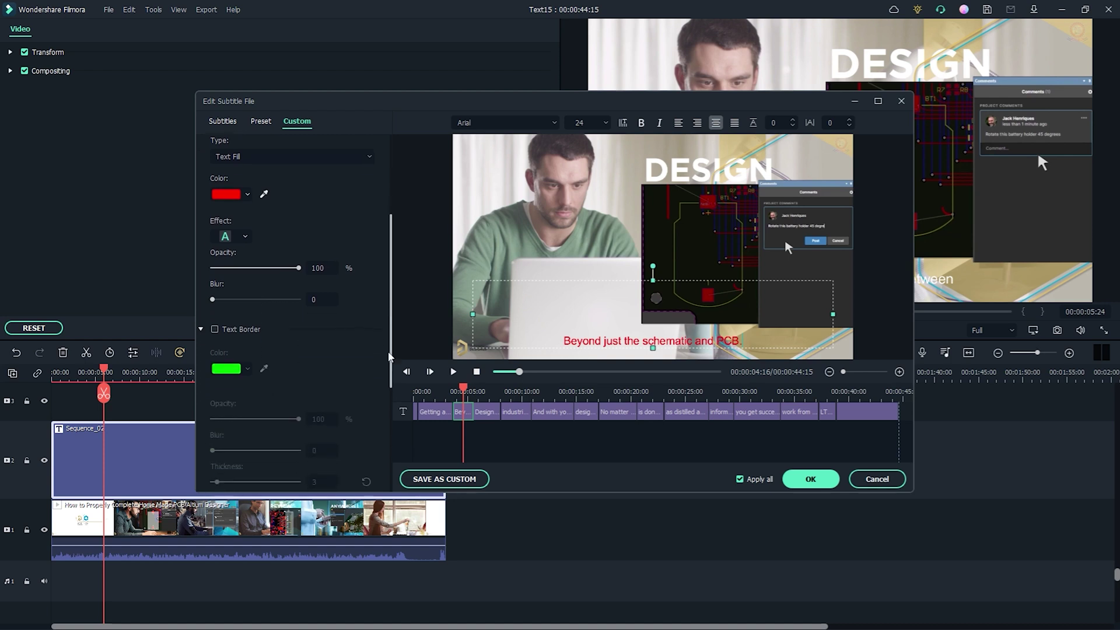
# Try a text border in black on the subtitle text and turn the border off again
pyautogui.click(215, 274)
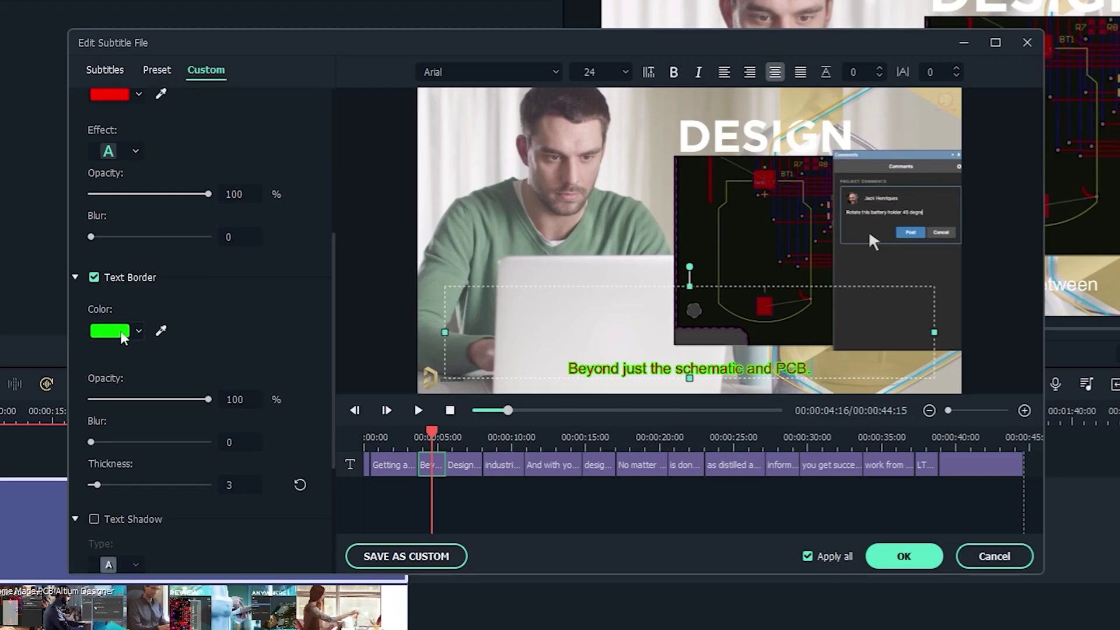
pyautogui.click(109, 333)
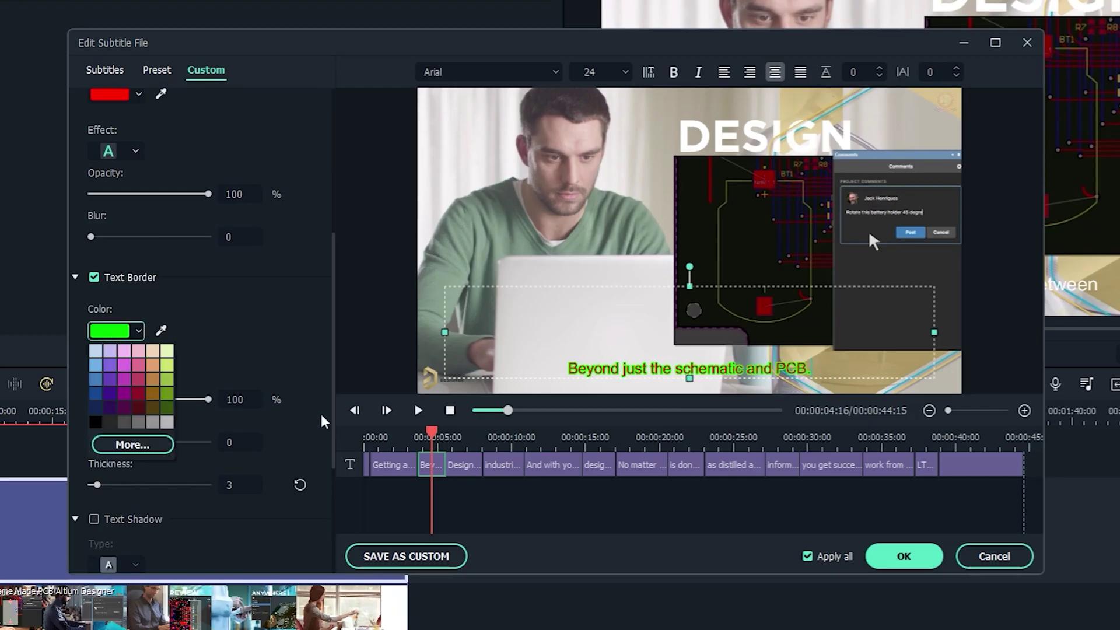
pyautogui.click(95, 424)
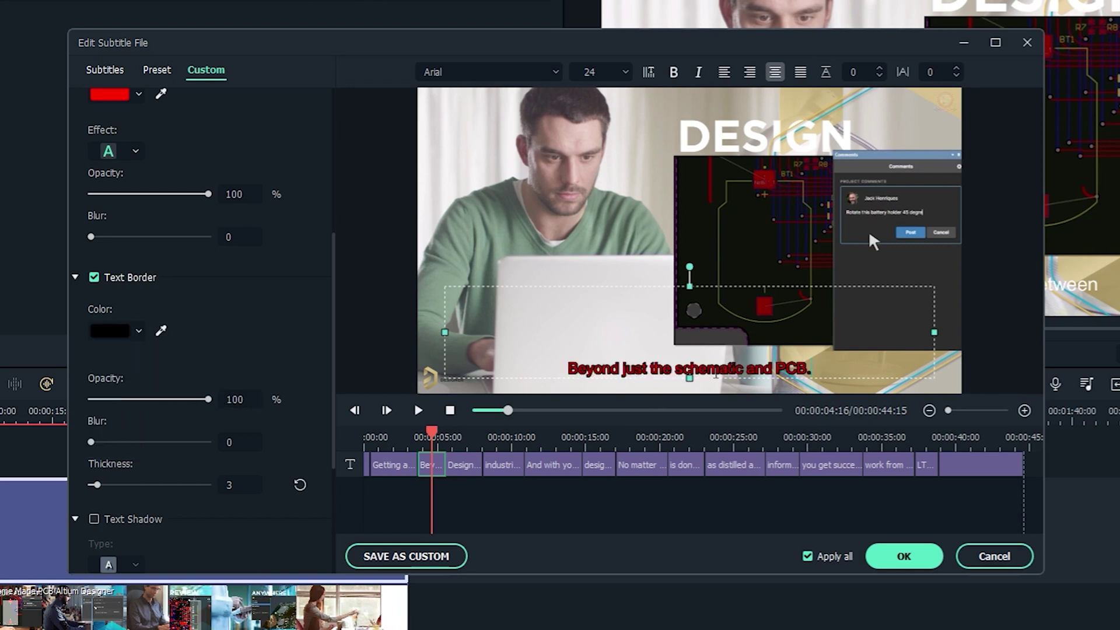
pyautogui.click(93, 278)
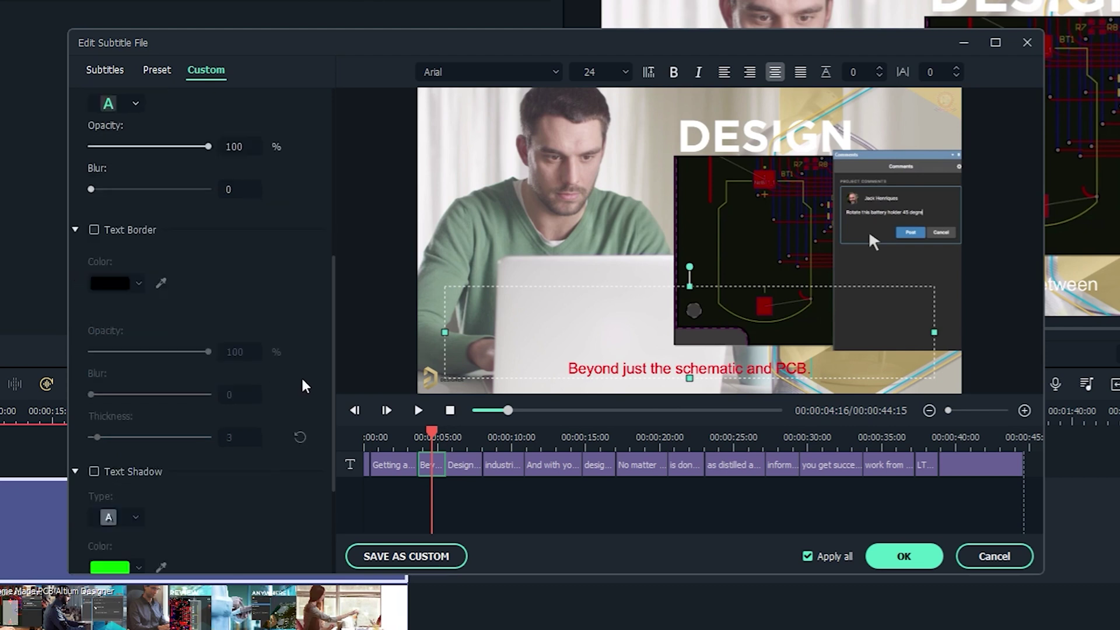
# Try a light grey text shadow on the subtitle text and turn the shadow off again
pyautogui.scroll(-3, 302, 385)
pyautogui.click(92, 376)
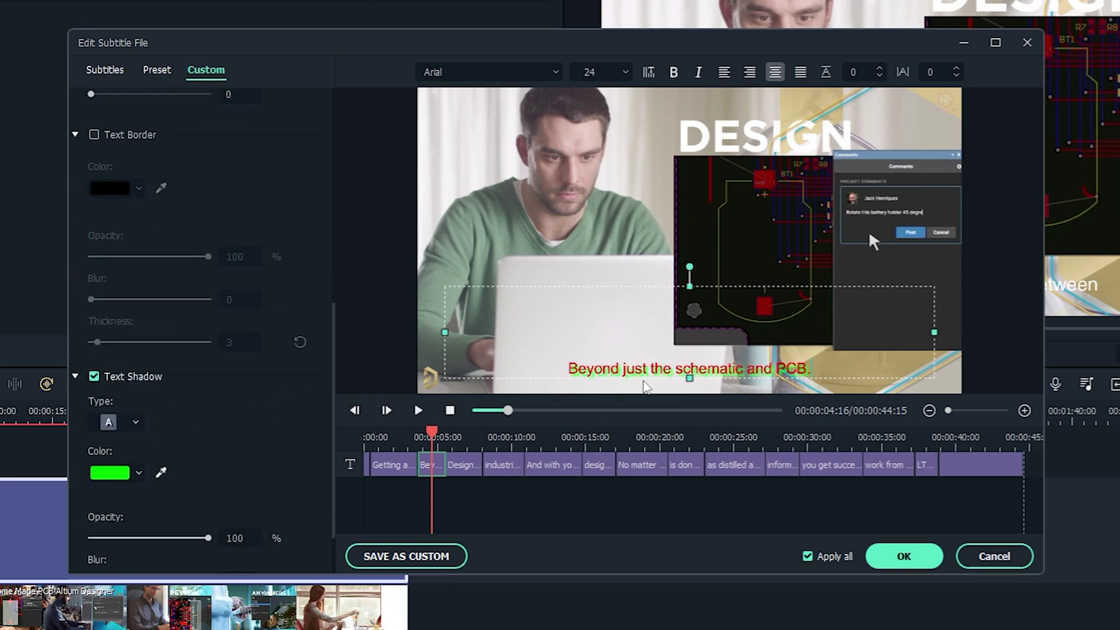
pyautogui.click(117, 472)
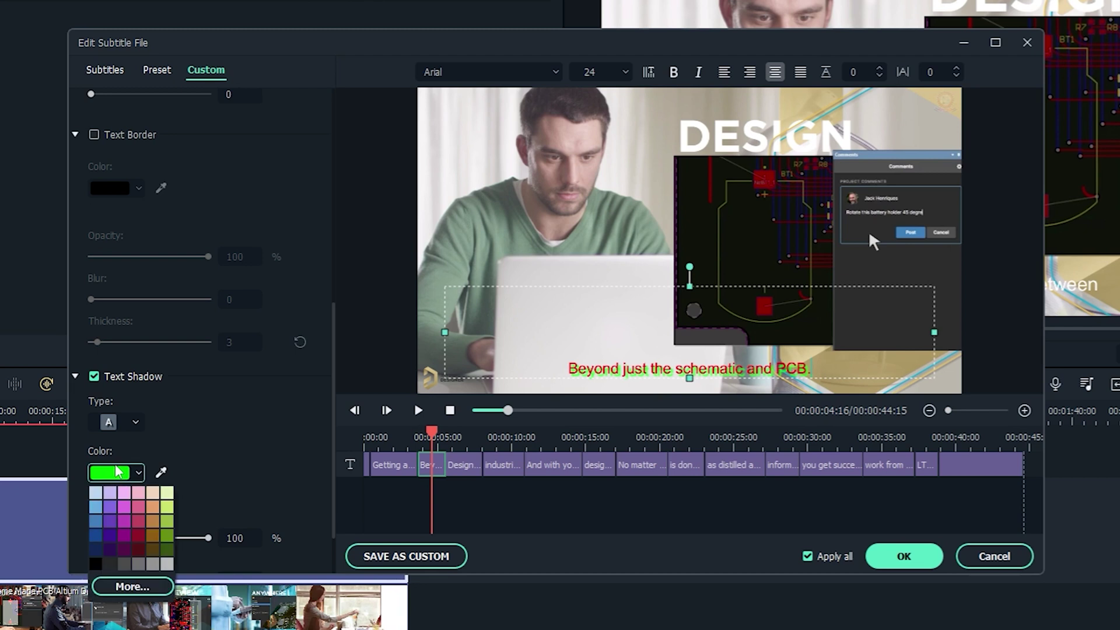
pyautogui.click(167, 564)
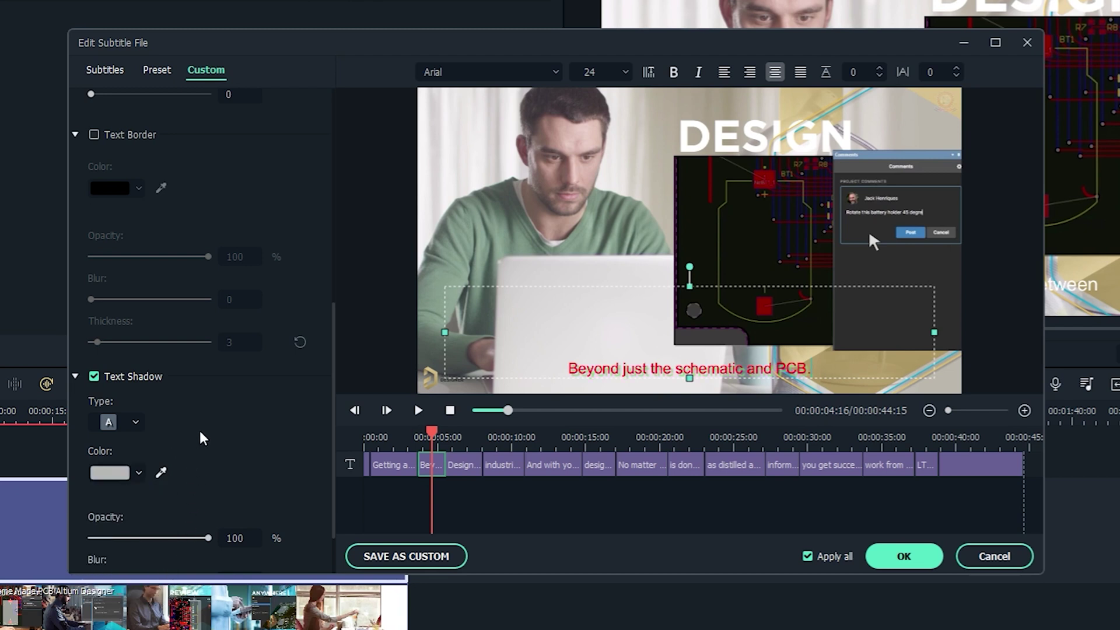
pyautogui.scroll(-1, 215, 434)
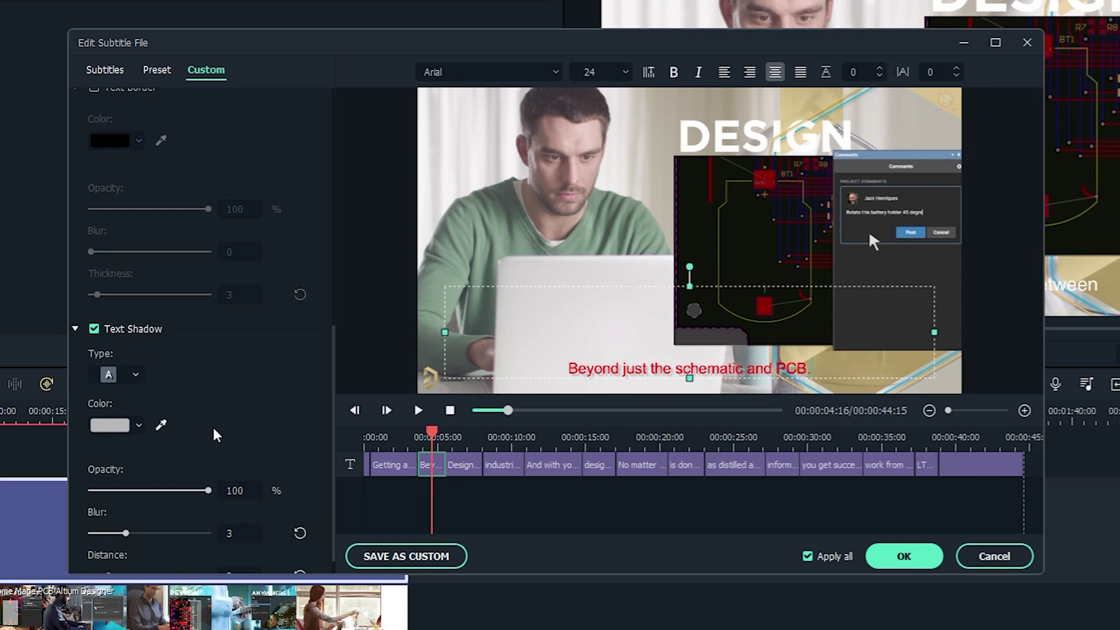
pyautogui.click(94, 329)
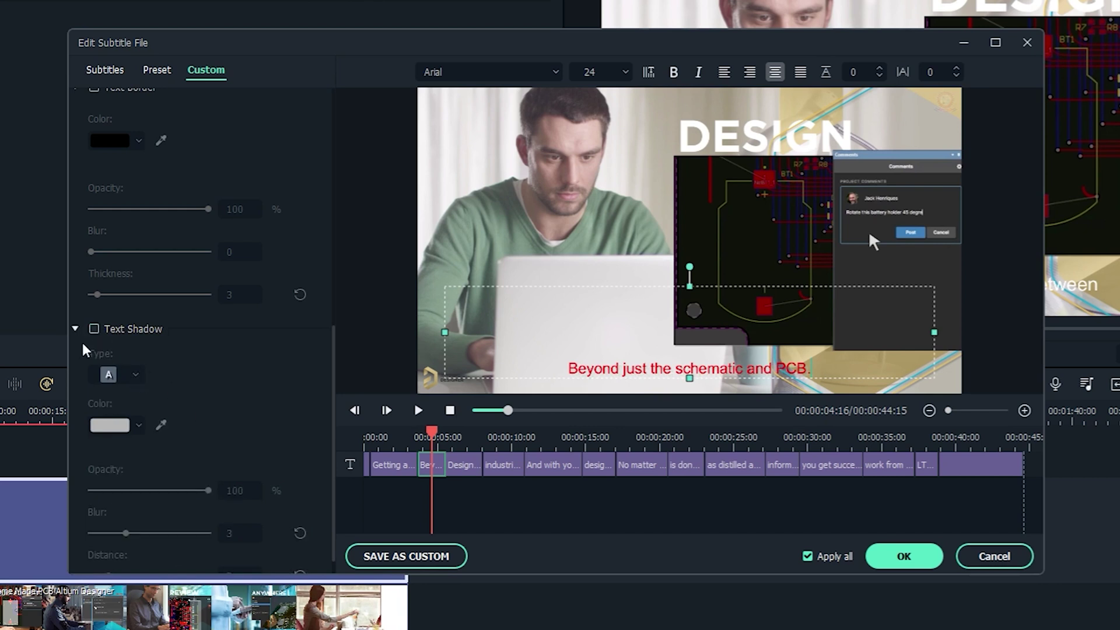
# Enable the text shadow to look through its shadow types, choose none of them and disable it again
pyautogui.click(92, 328)
pyautogui.click(132, 378)
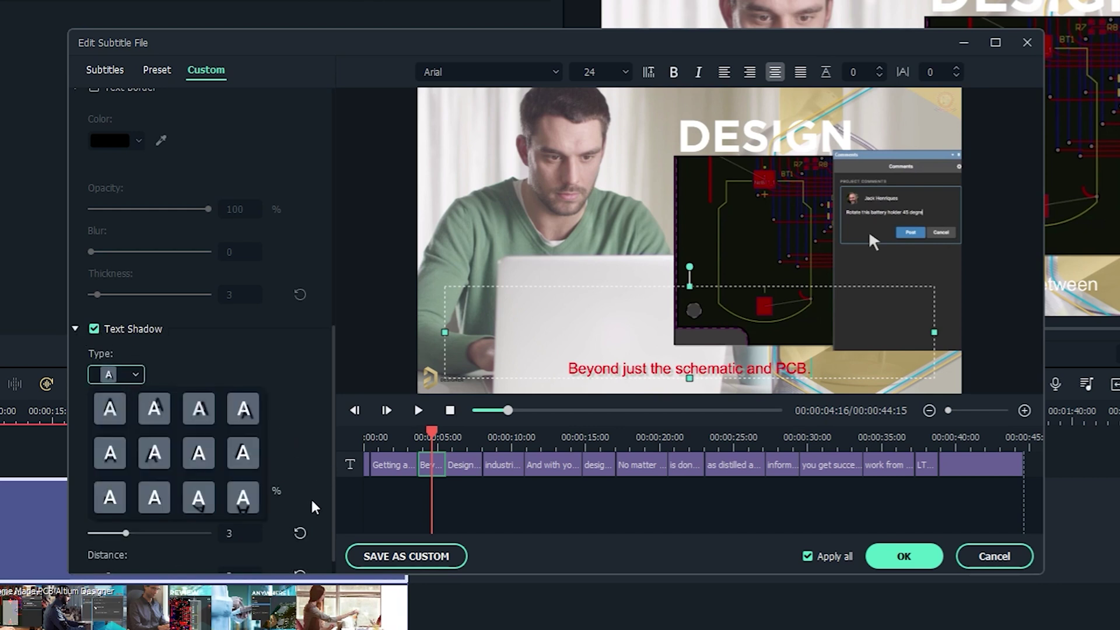
pyautogui.click(135, 374)
pyautogui.click(94, 329)
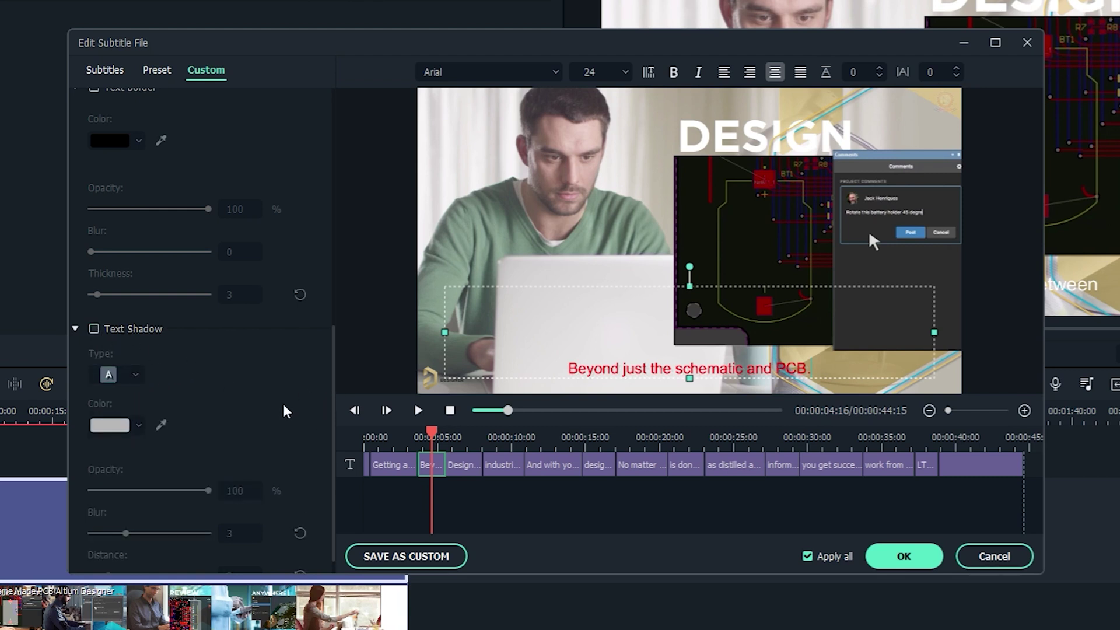
pyautogui.scroll(-1, 286, 411)
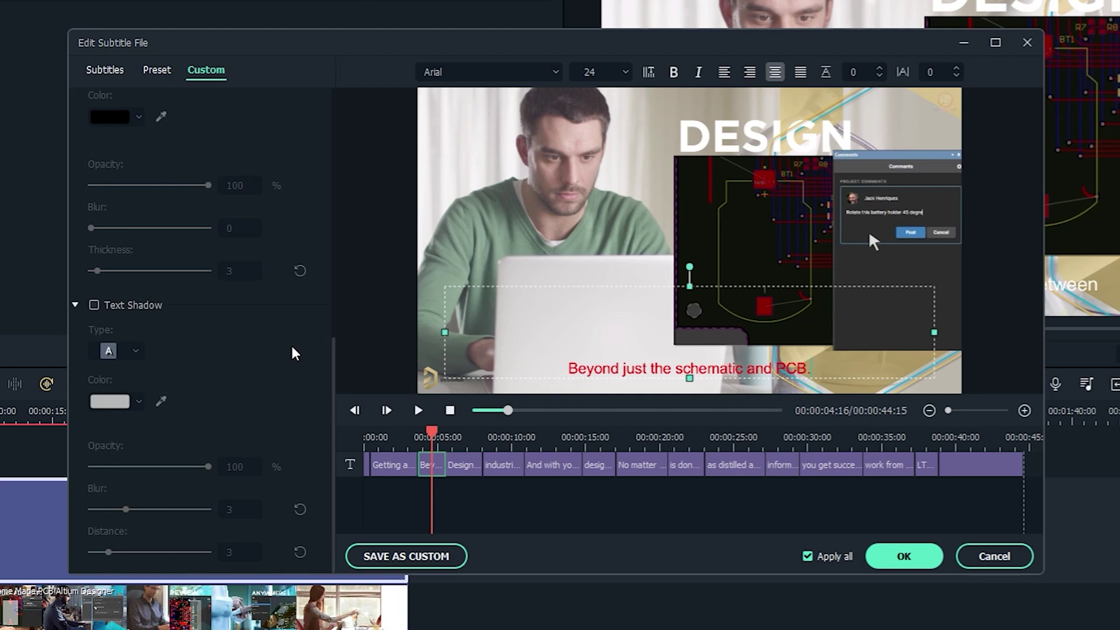
# Align the subtitle text to the bottom edge of the video frame and leave the fade in and out animation disabled
pyautogui.scroll(5, 279, 389)
pyautogui.scroll(6, 279, 389)
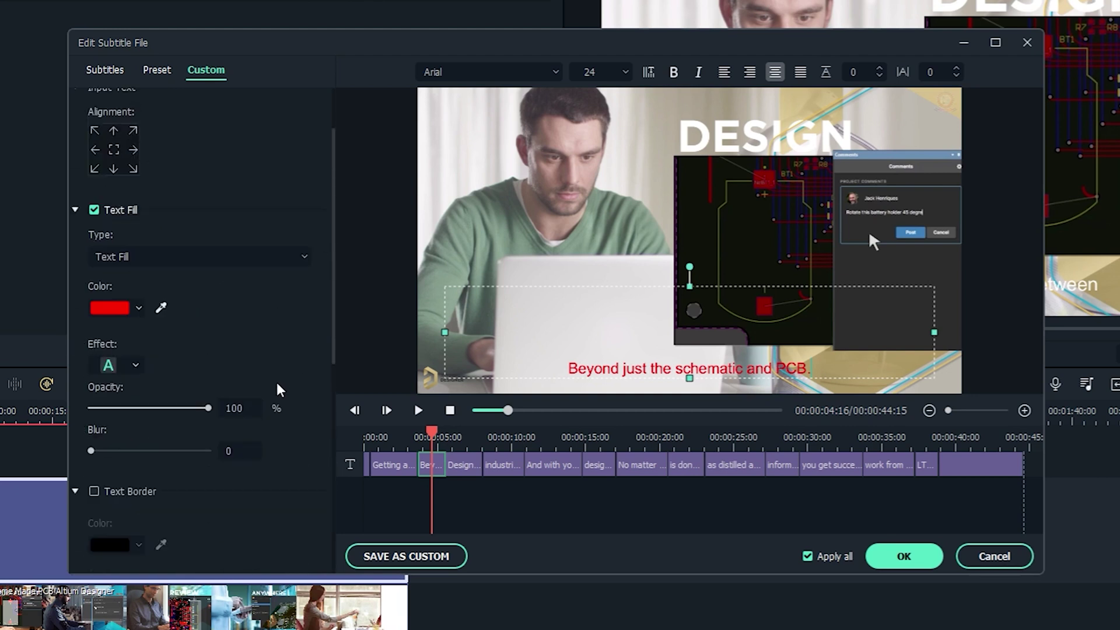
pyautogui.click(114, 216)
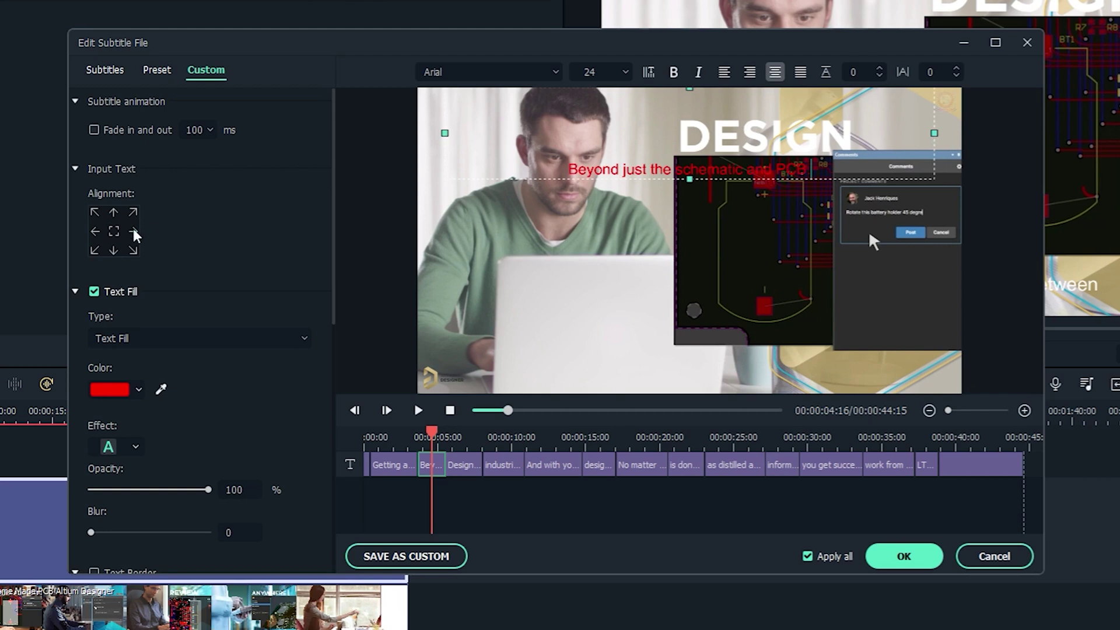
pyautogui.click(134, 232)
pyautogui.click(95, 232)
pyautogui.click(114, 251)
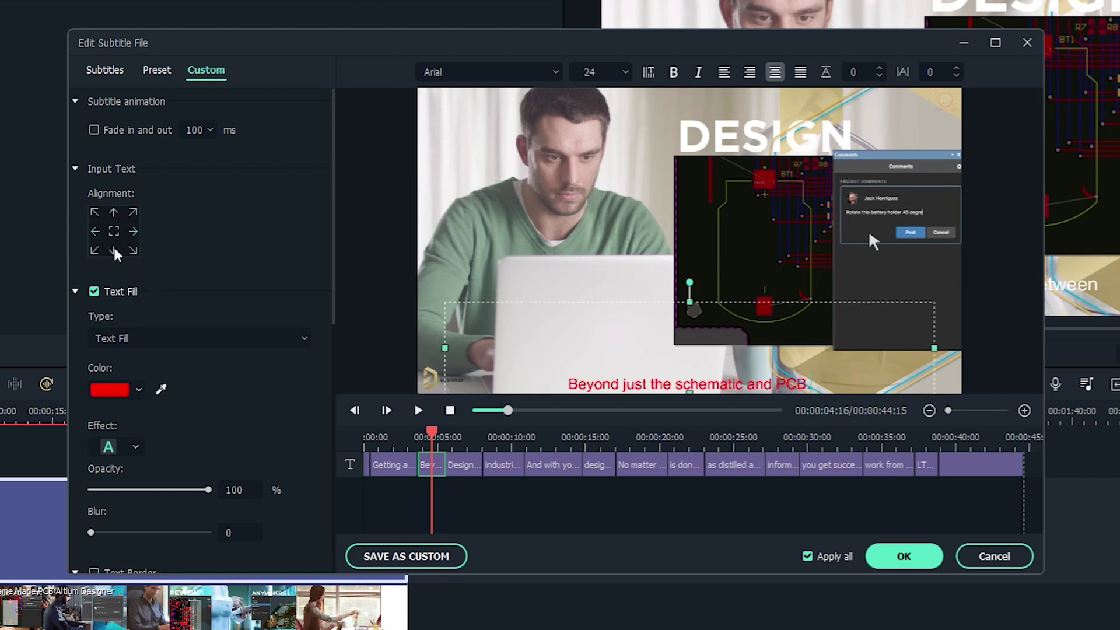
pyautogui.click(92, 131)
pyautogui.click(93, 130)
# Preview the restyled subtitle at 00:00:25:04 and apply the changes to the subtitle file
pyautogui.moveTo(438, 432); pyautogui.dragTo(736, 429)
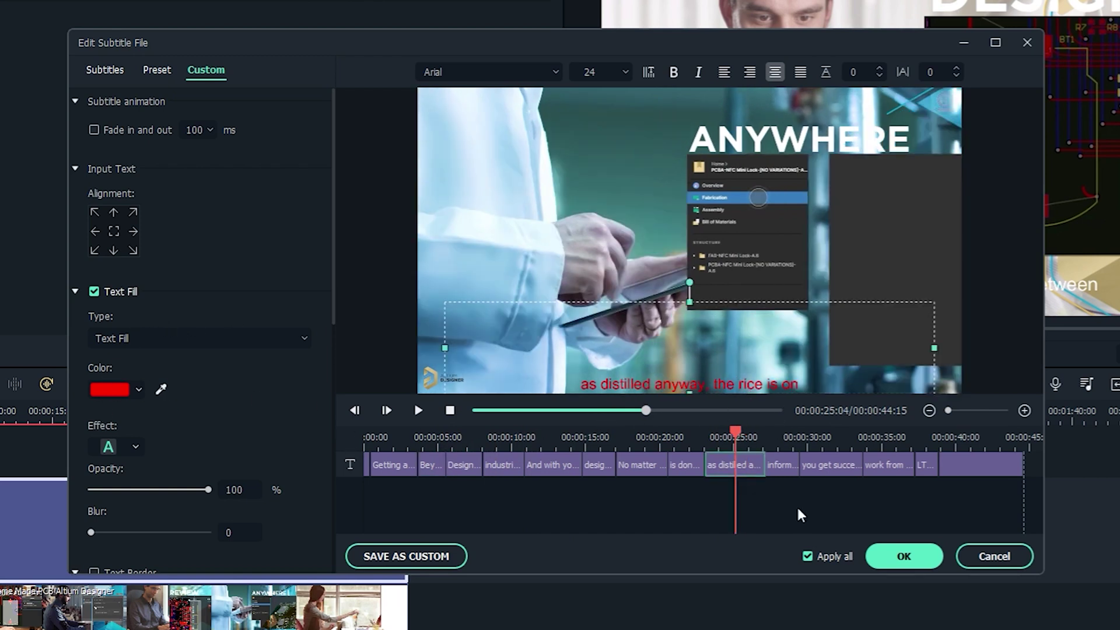
pyautogui.click(799, 528)
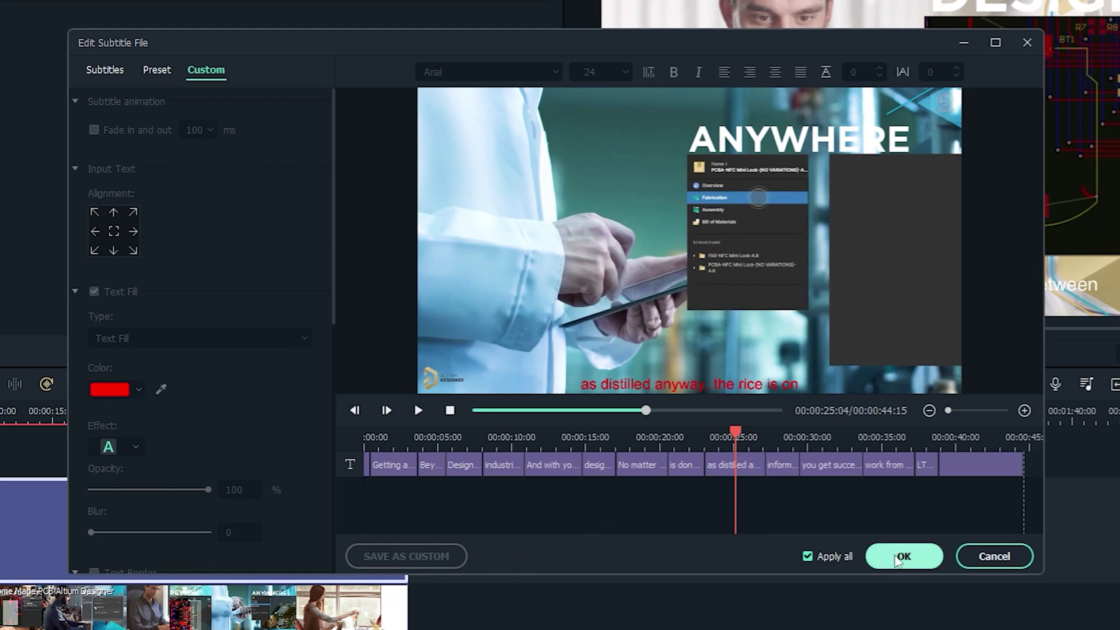
pyautogui.click(899, 557)
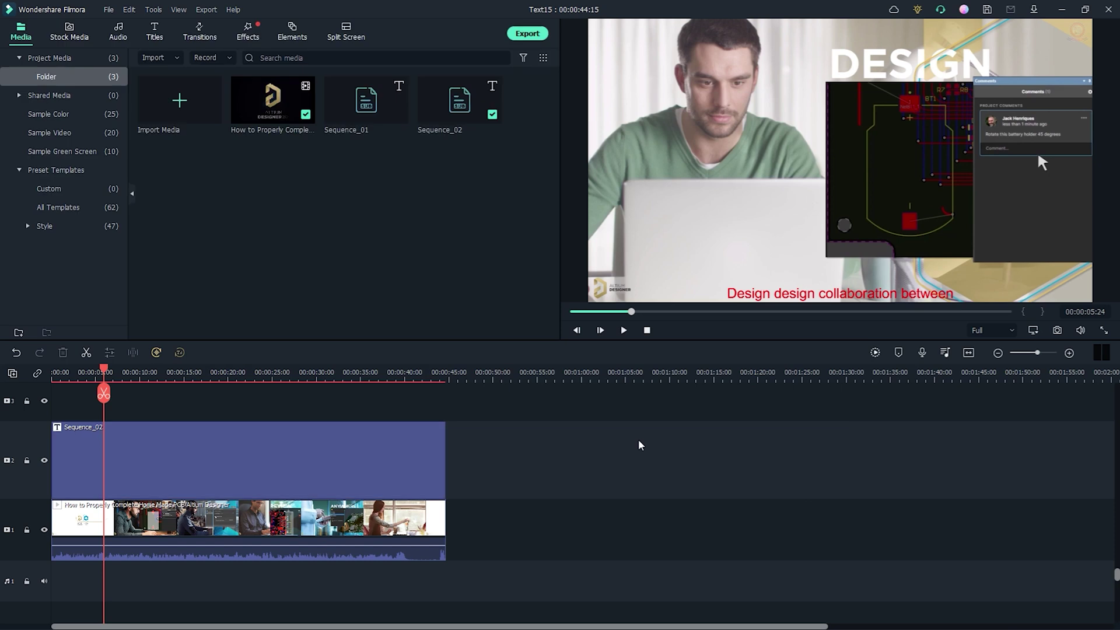
# Play the sequence from 00:00:02:00 to about 00:00:19:02 to check the restyled subtitles against the video
pyautogui.click(785, 298)
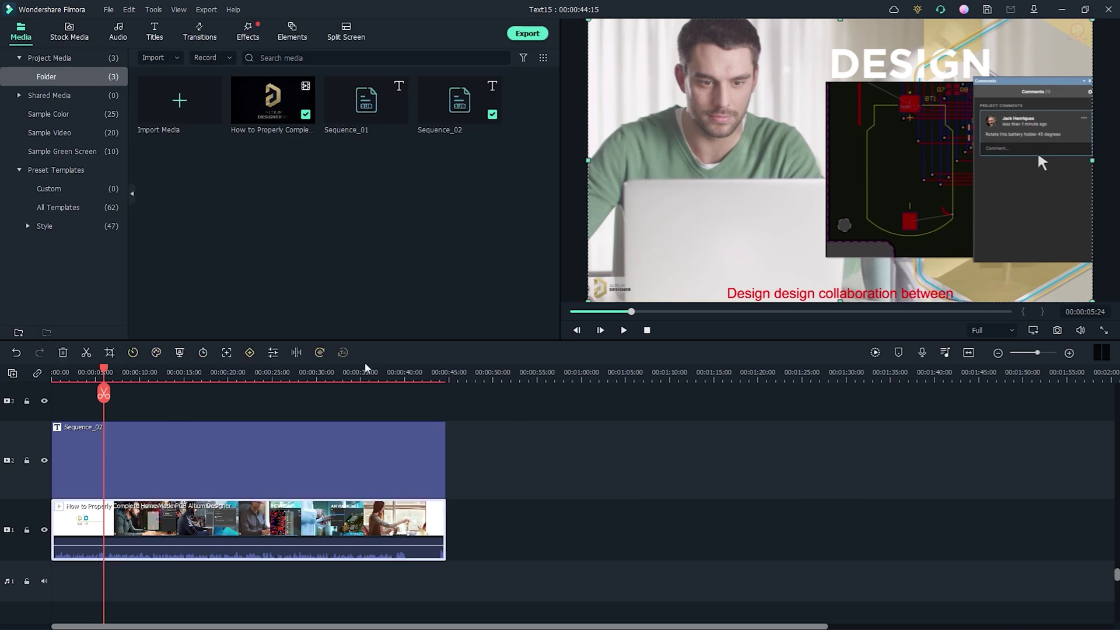
pyautogui.moveTo(104, 378); pyautogui.dragTo(71, 380)
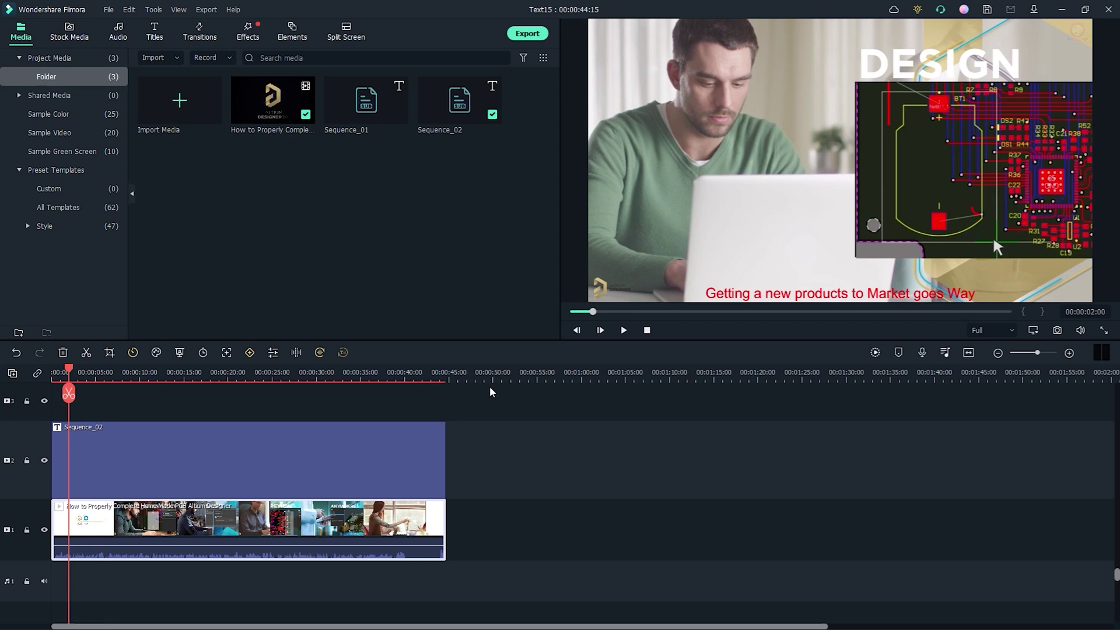
pyautogui.press('space')
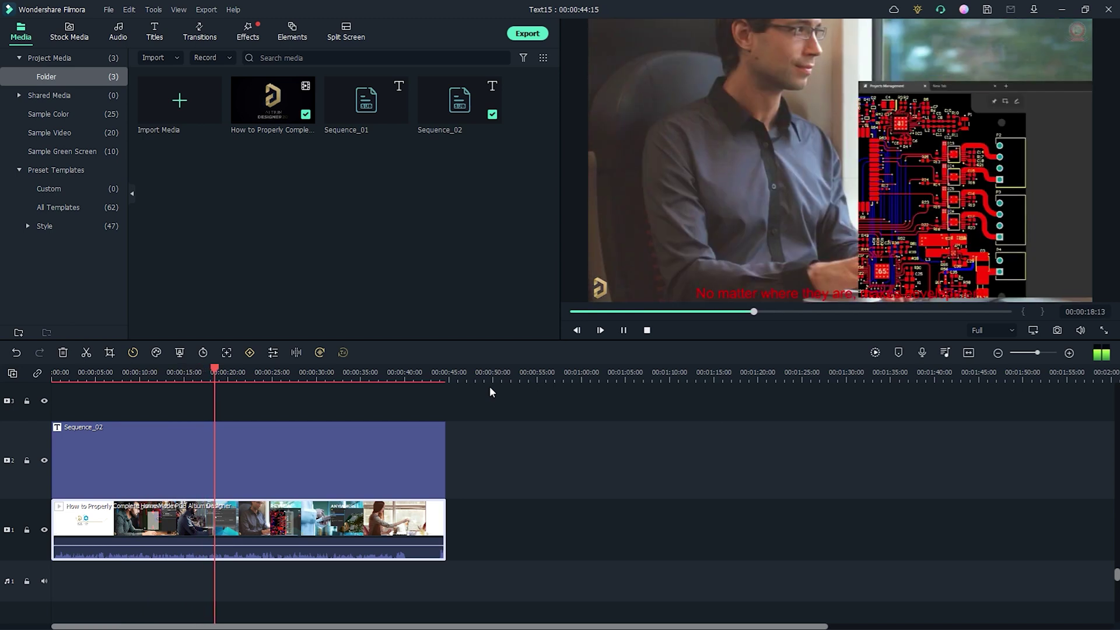
pyautogui.press('space')
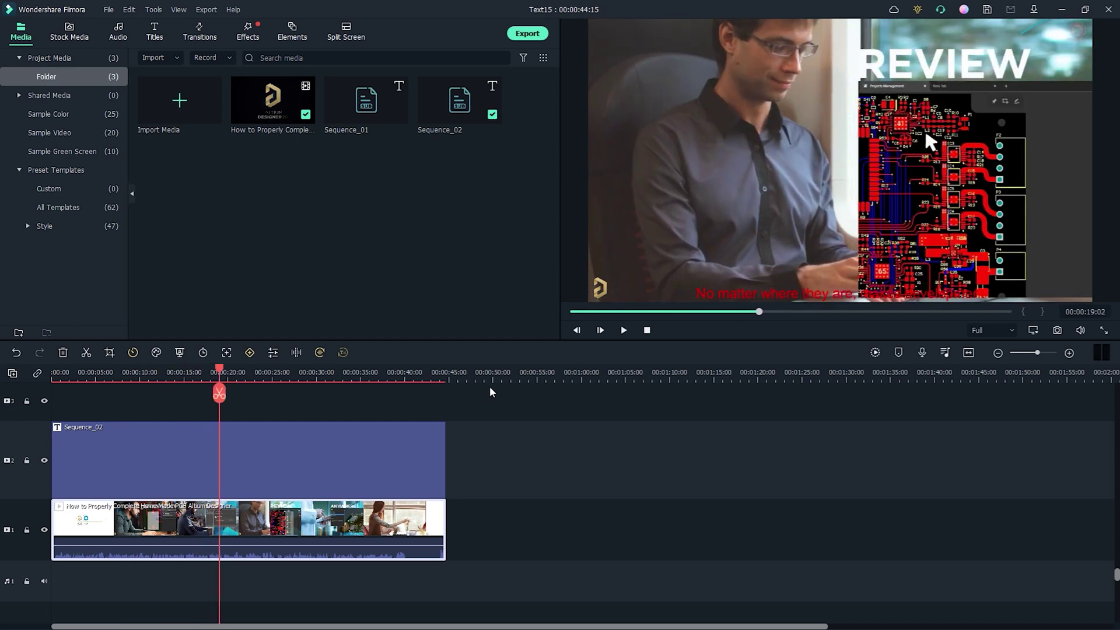